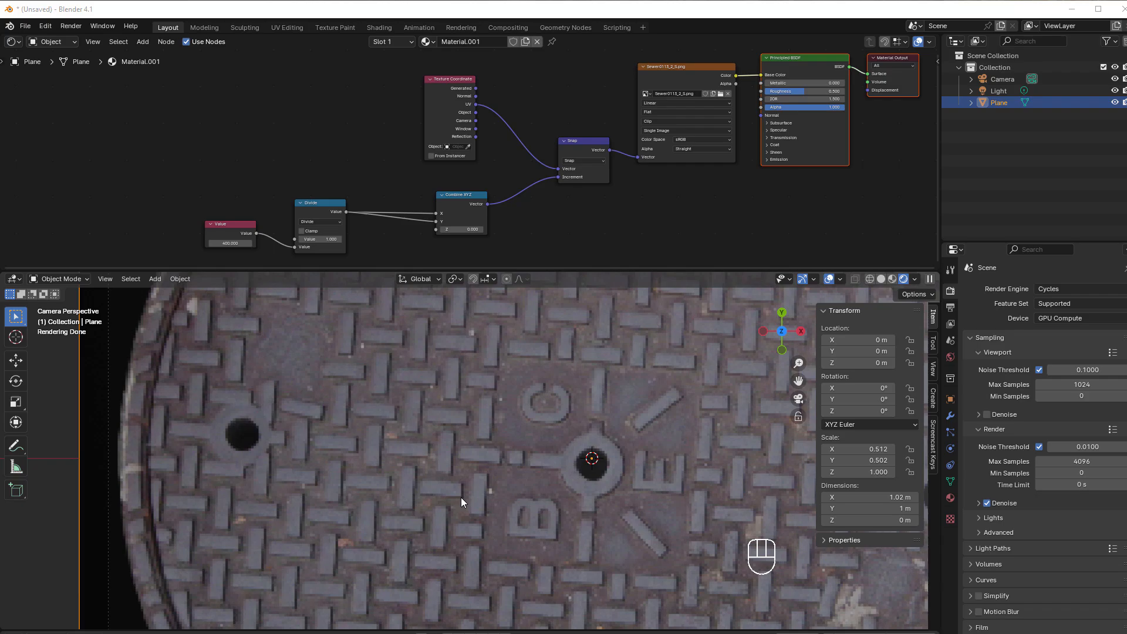
Step: Test coarser pixelation by setting the Value node to 154.5 and then to 293.7
middle_click_drag(749, 195, 679, 208)
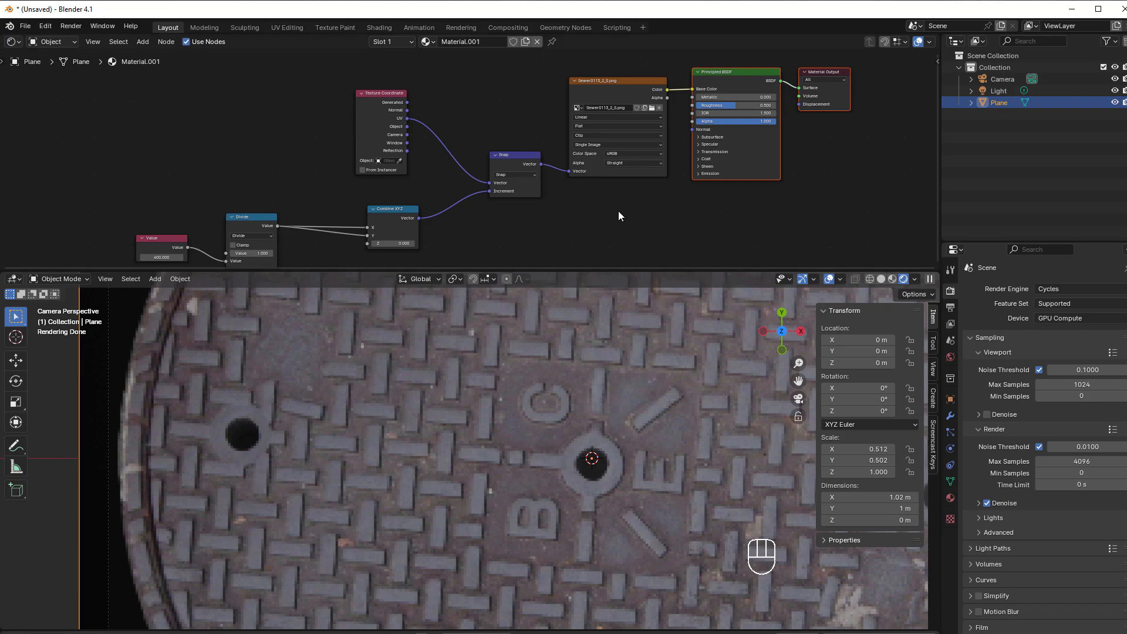
middle_click_drag(605, 233, 689, 189)
scroll(271, 179, "up", 3)
left_click_drag(241, 228, 194, 228)
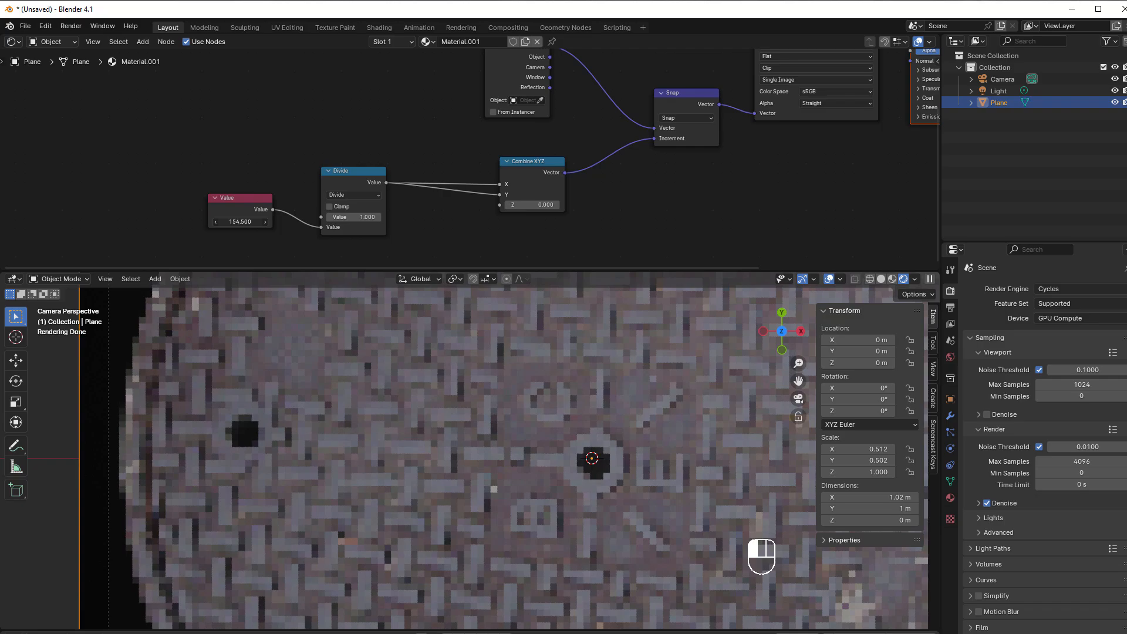
left_click_drag(240, 222, 290, 222)
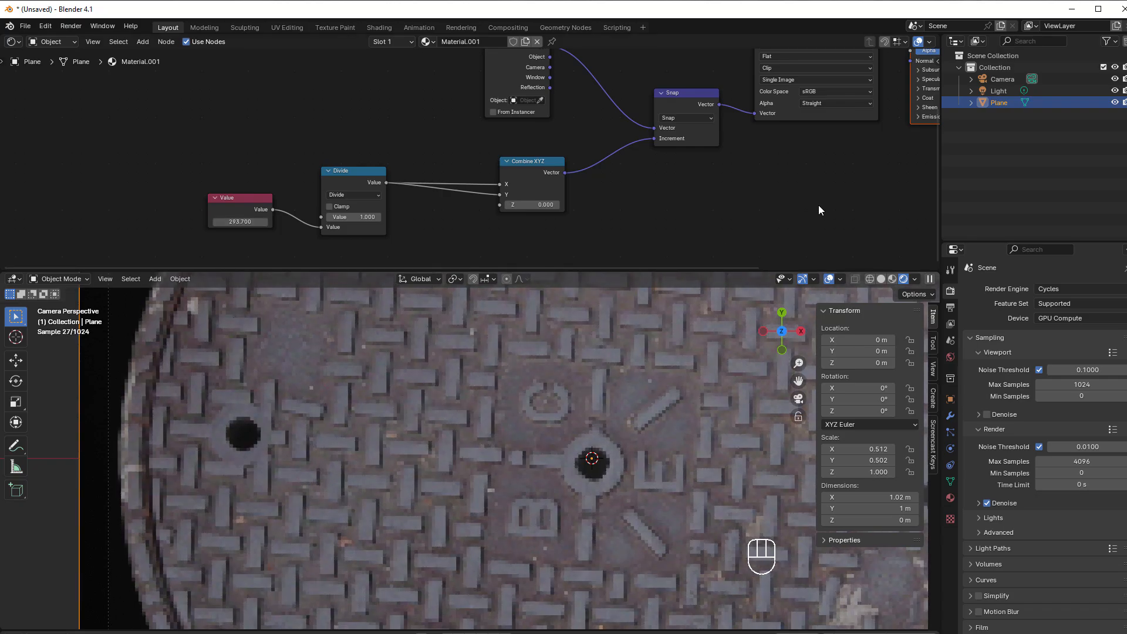
Step: Set the Value node that drives the Divide node to 1000
scroll(818, 205, "down", 2)
middle_click_drag(818, 205, 668, 253)
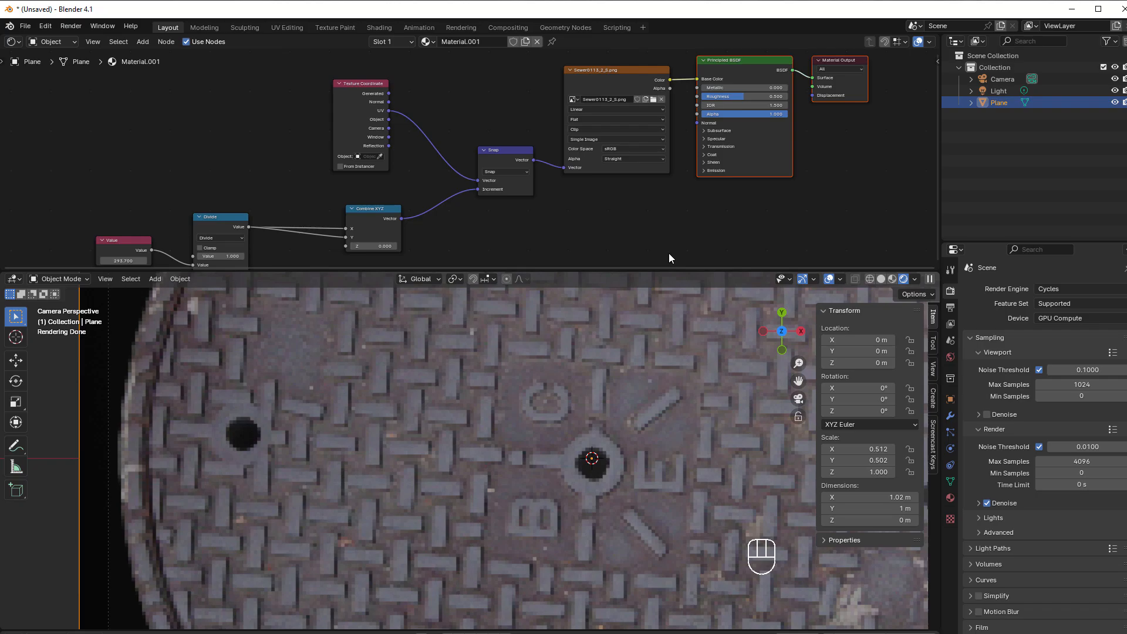
scroll(649, 242, "up", 1)
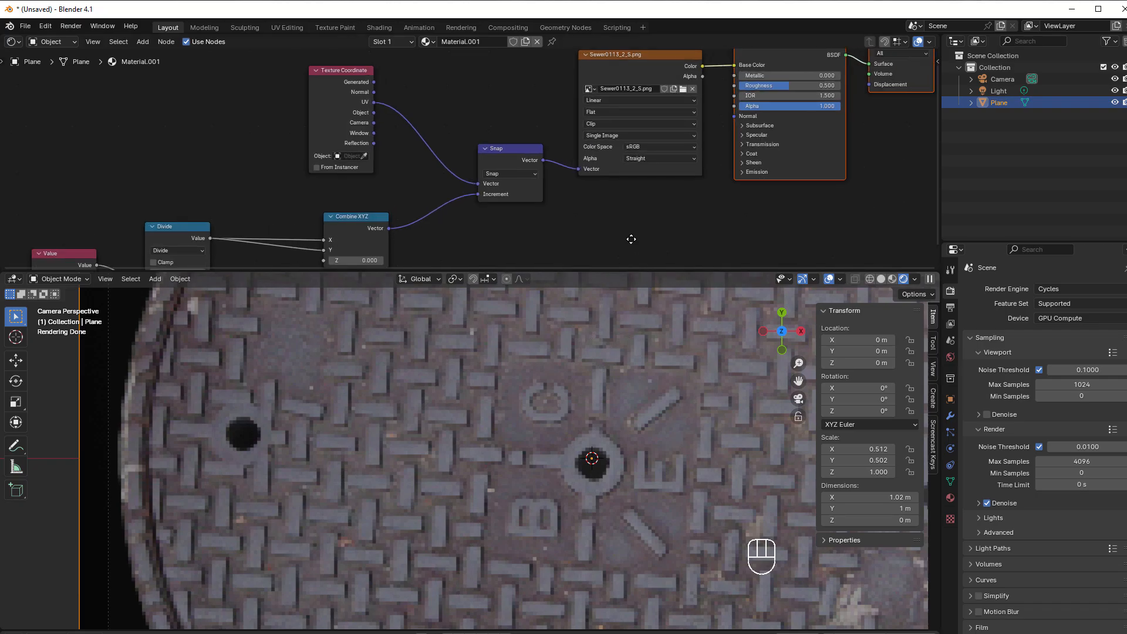
middle_click_drag(629, 239, 542, 269)
scroll(548, 59, "up", 1)
middle_click_drag(465, 176, 802, 256)
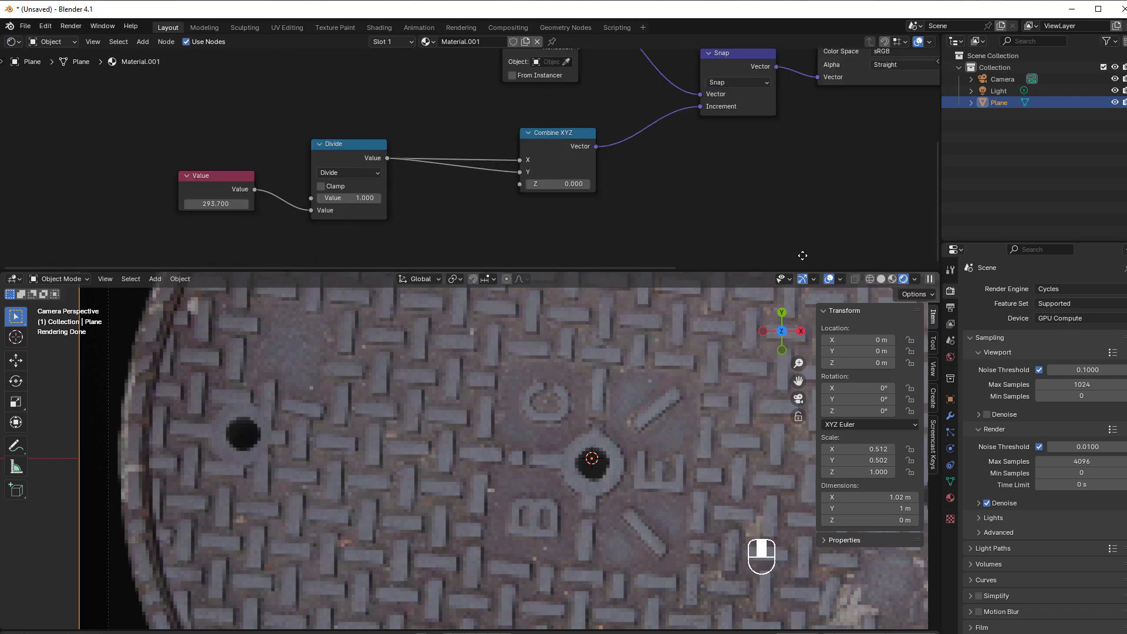
left_click(218, 204)
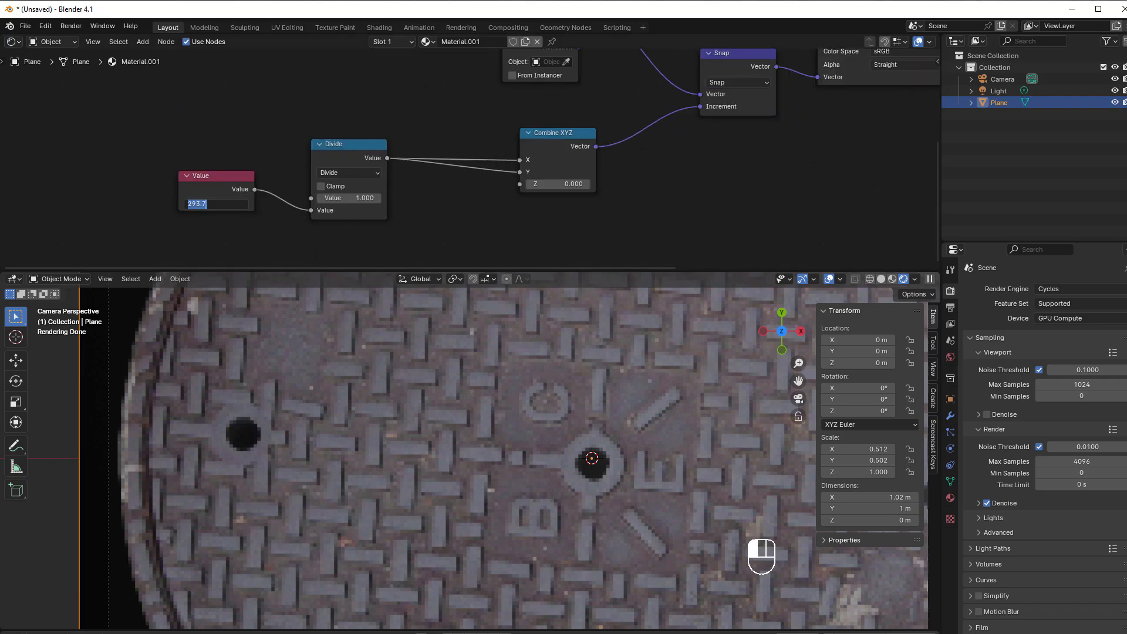
type("1000")
key("Return")
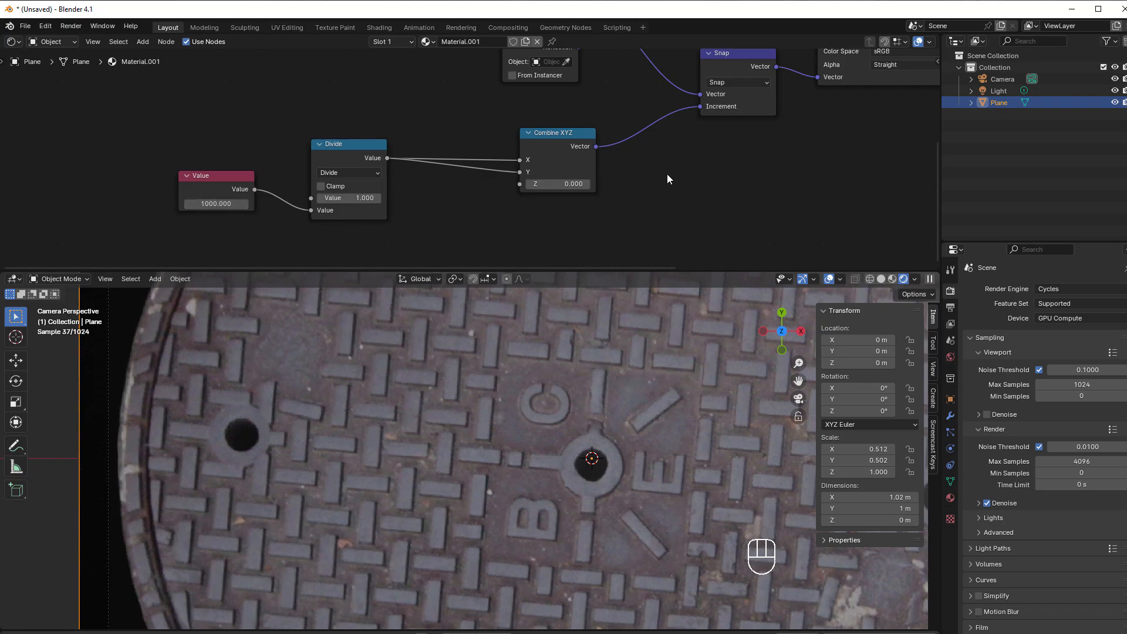
Step: Move the Value and Divide nodes together closer to the Combine XYZ node
middle_click_drag(692, 171, 547, 220)
left_click_drag(35, 181, 210, 257)
left_click_drag(215, 200, 316, 176)
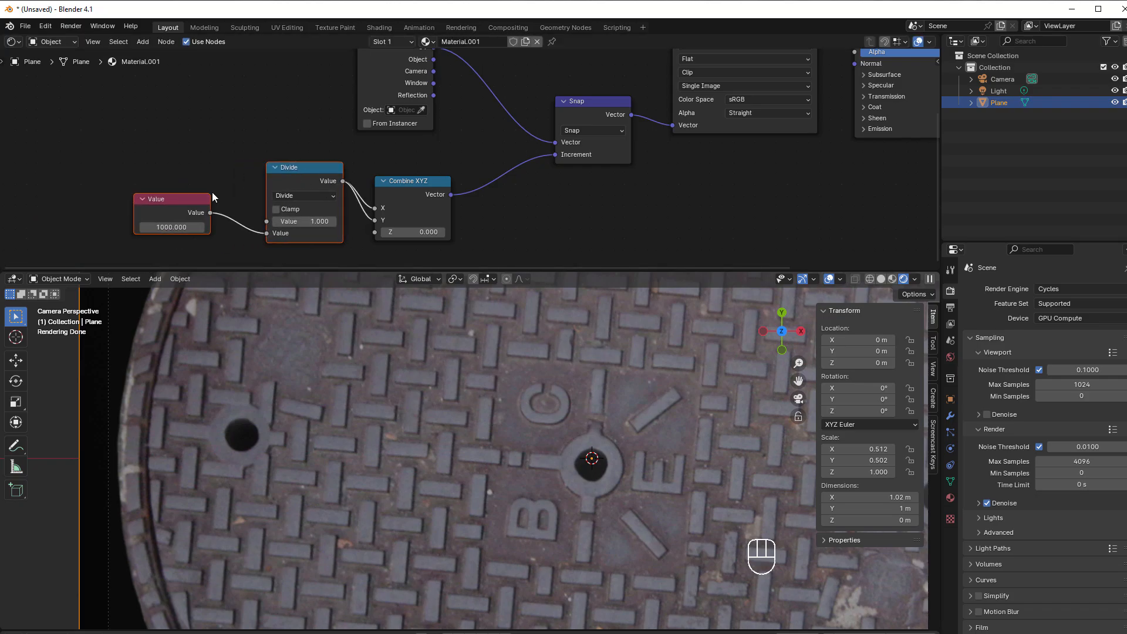
Step: Duplicate the Sewer0113_2_S.png image texture node, place the copy below the original, and connect the Texture Coordinate UV output to its Vector input
middle_click_drag(564, 187, 430, 248)
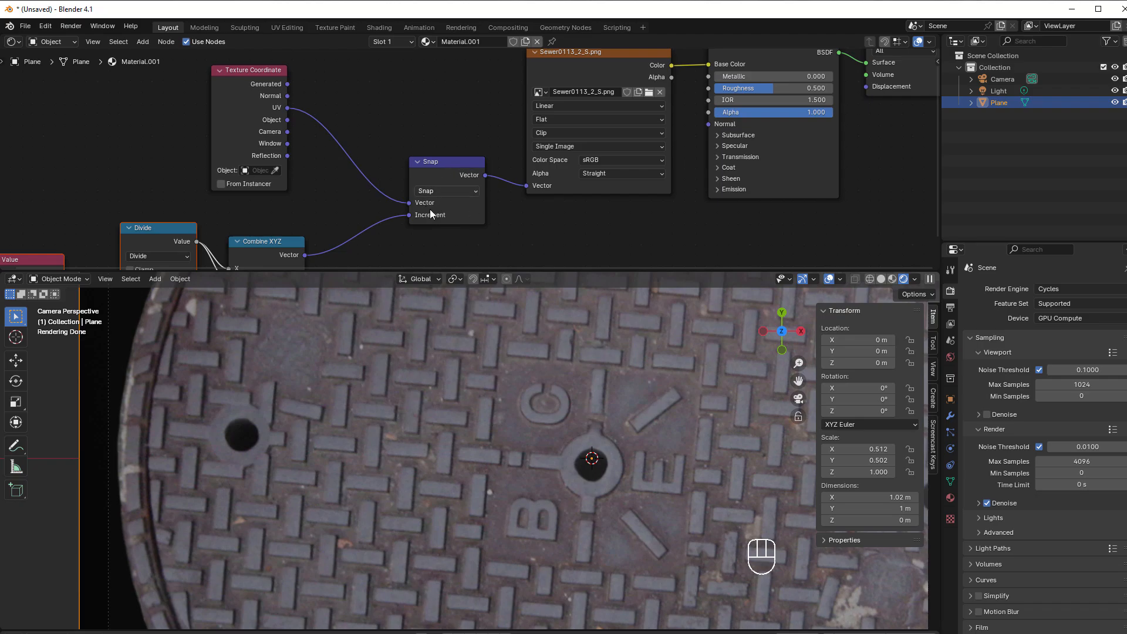
scroll(487, 437, "up", 3)
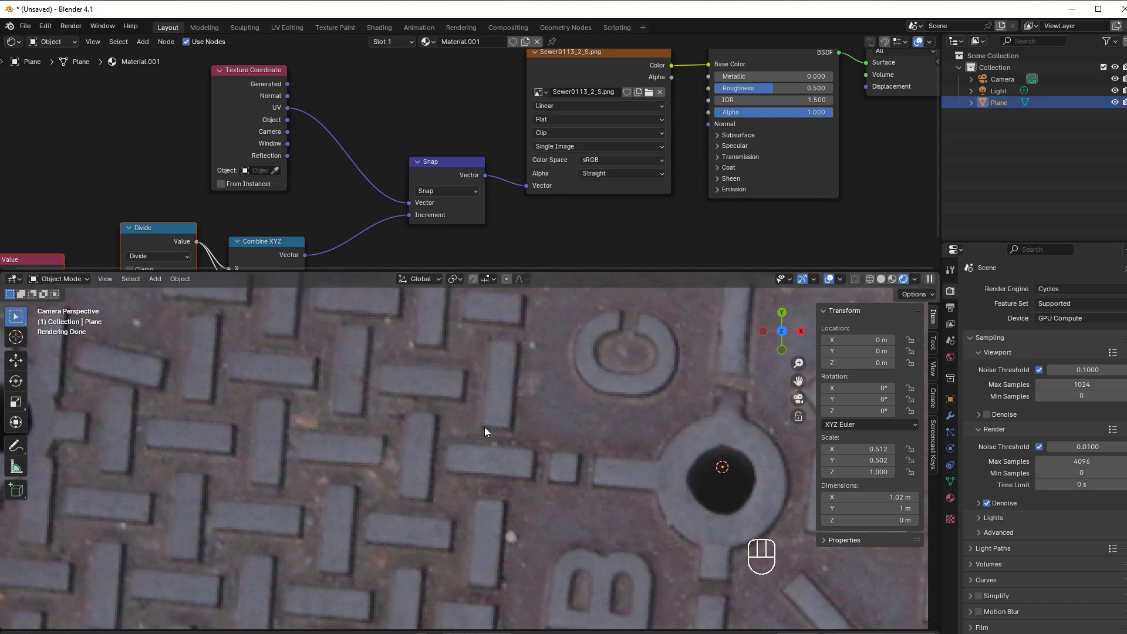
scroll(583, 241, "down", 4)
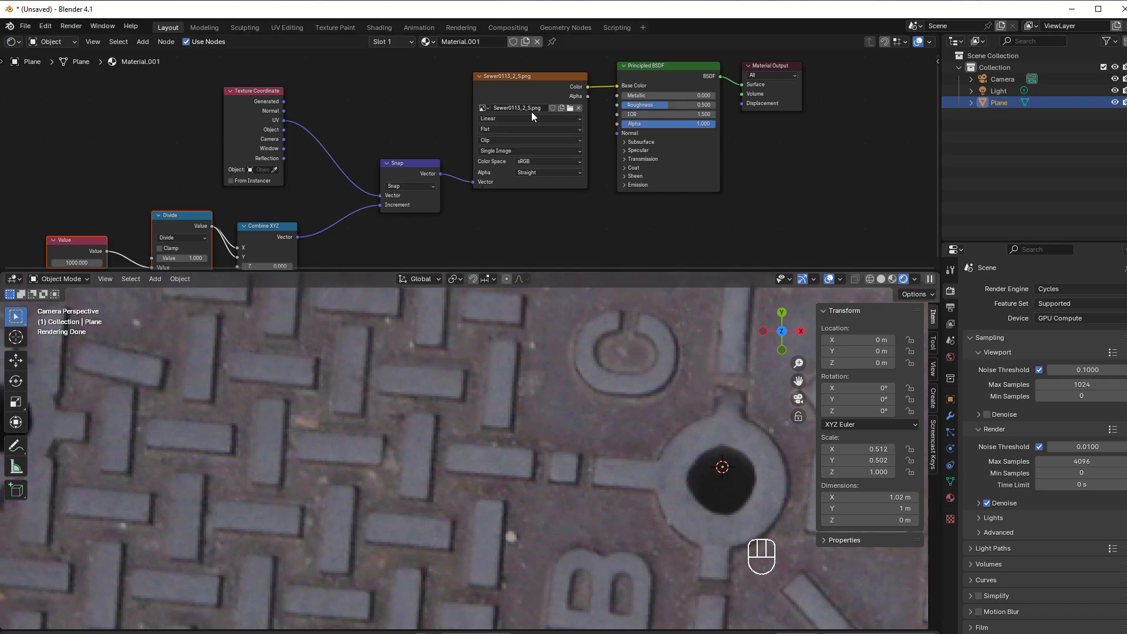
left_click_drag(528, 79, 524, 75)
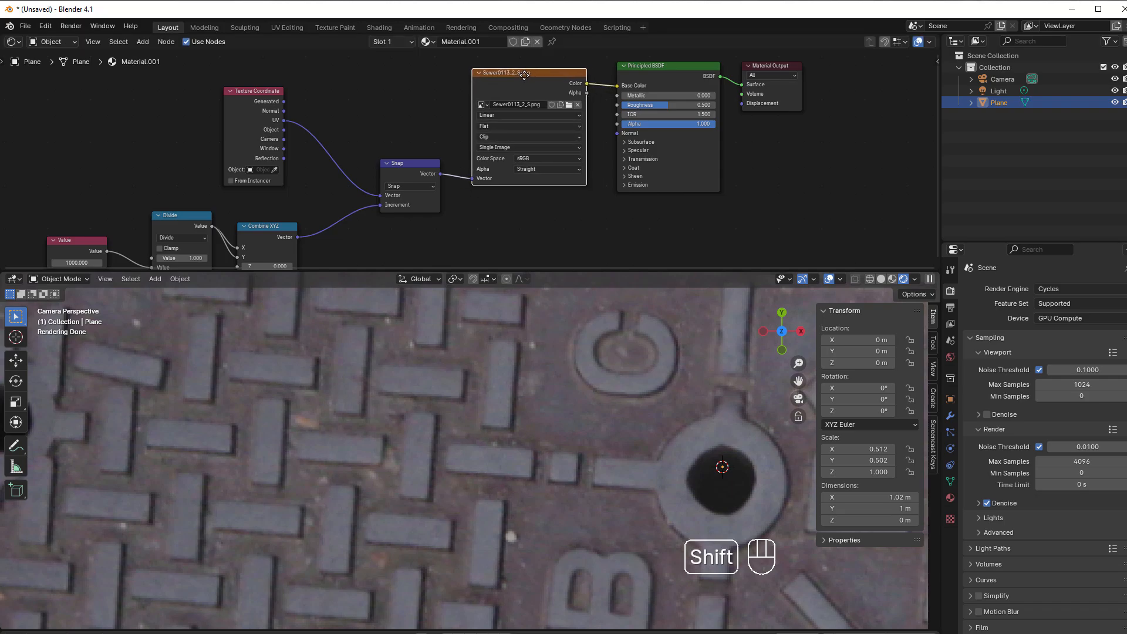
key("shift+d")
left_click(446, 162)
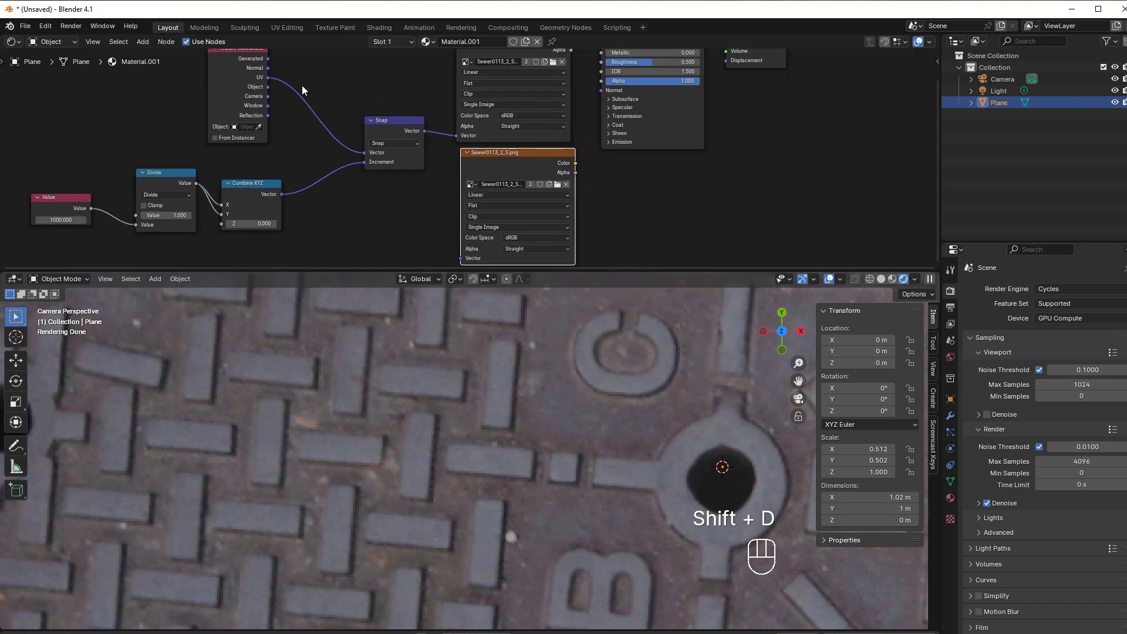
left_click_drag(269, 77, 460, 228)
Step: Move the Principled BSDF and Material Output nodes together farther from the image textures to make room between them
middle_click_drag(686, 173, 515, 257)
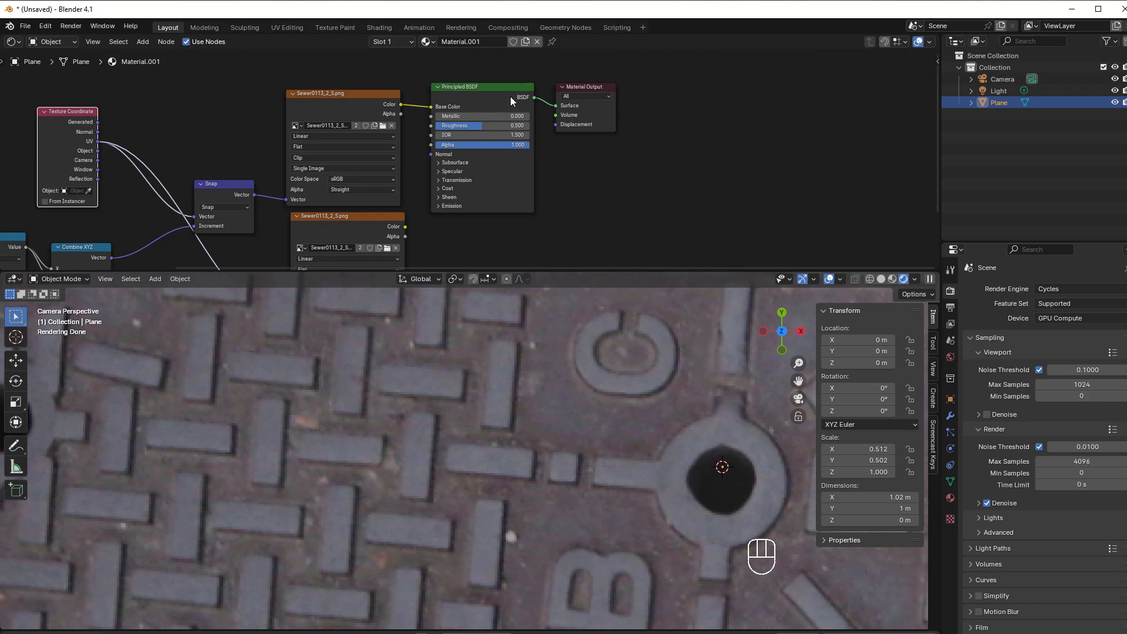
left_click_drag(503, 71, 594, 96)
left_click_drag(523, 88, 705, 85)
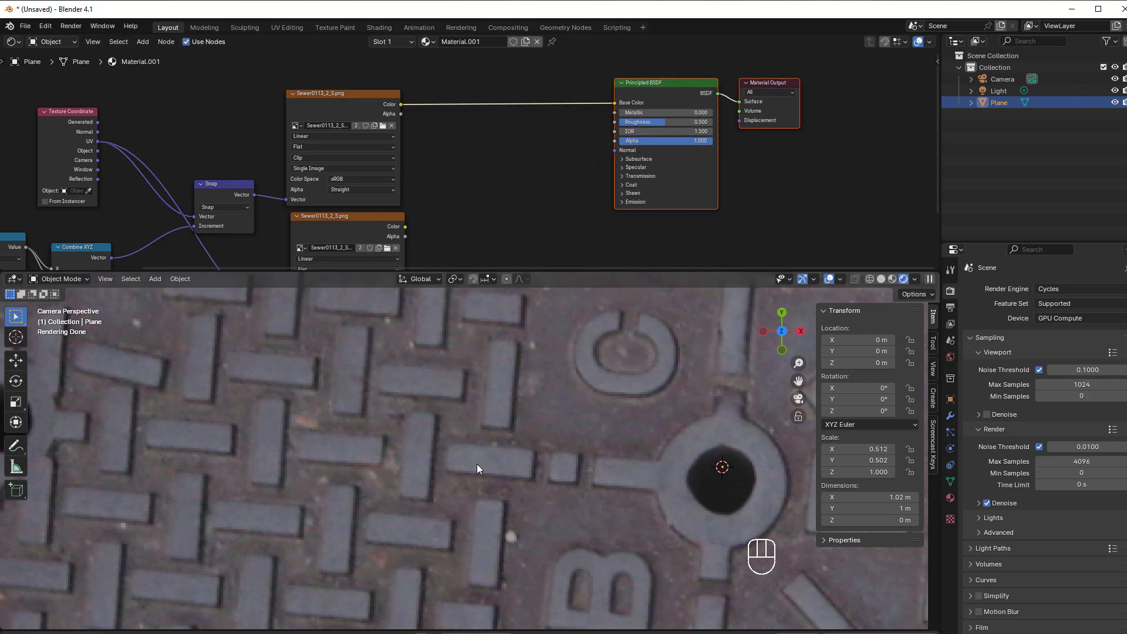
Step: Add a Math node after the image textures and connect the original's Color to its first input and the copy's Color to its second
scroll(521, 234, "up", 2)
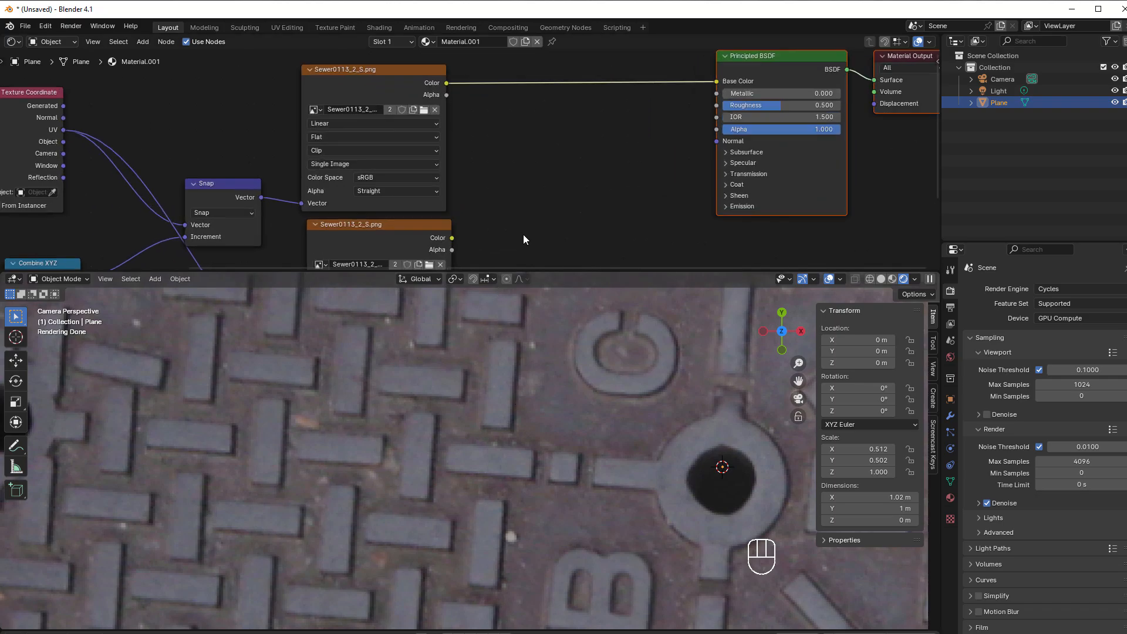
key("shift+a")
mouse_move(535, 175)
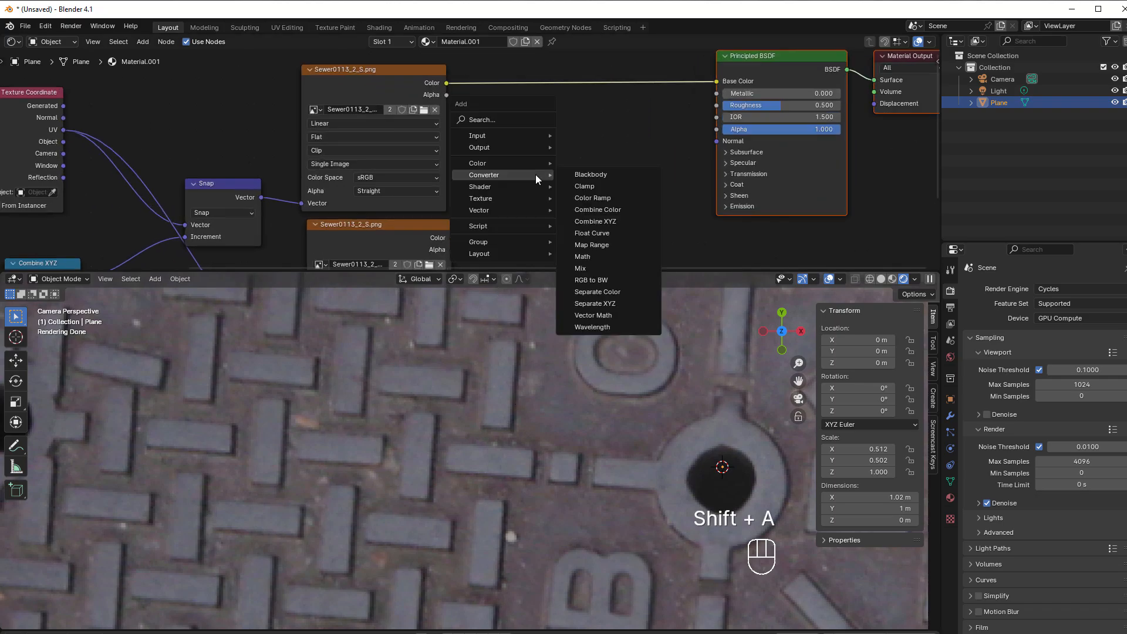
left_click(611, 257)
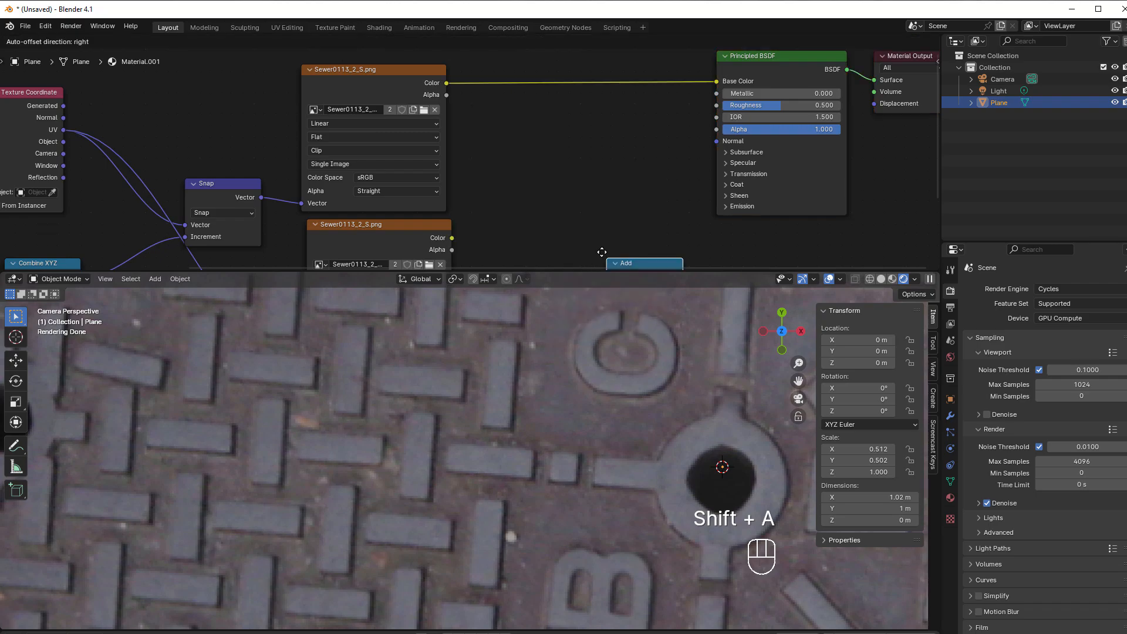
left_click(542, 130)
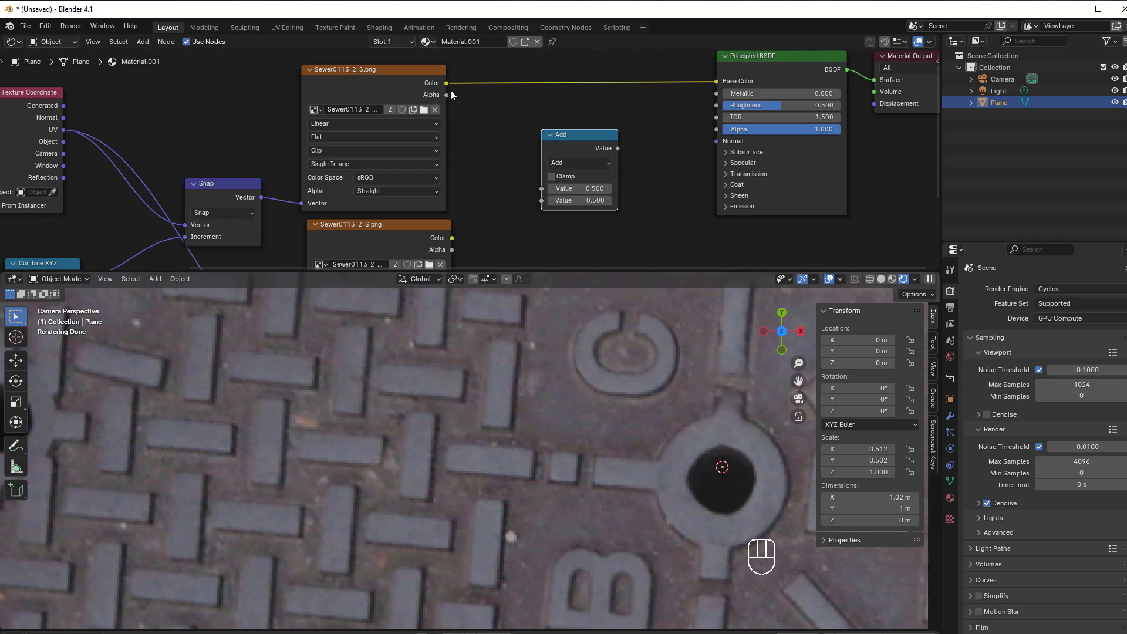
left_click_drag(446, 83, 541, 189)
left_click_drag(451, 237, 541, 201)
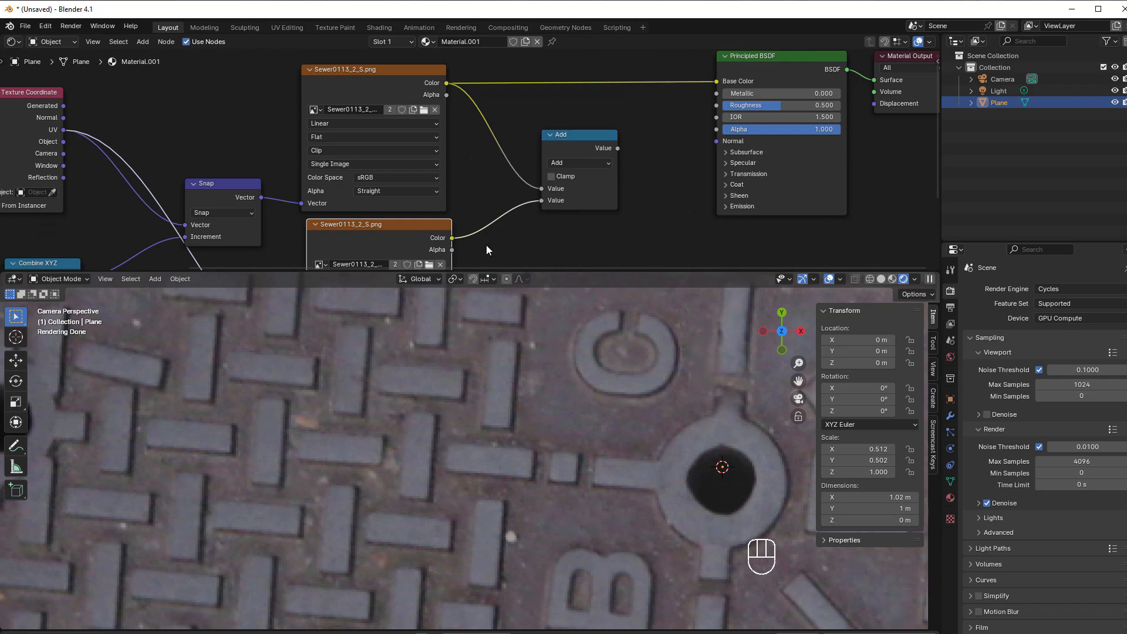
Step: Set the Math node's operation to Subtract and connect its Value output to the Principled BSDF Base Color
left_click_drag(423, 231, 417, 234)
left_click(575, 162)
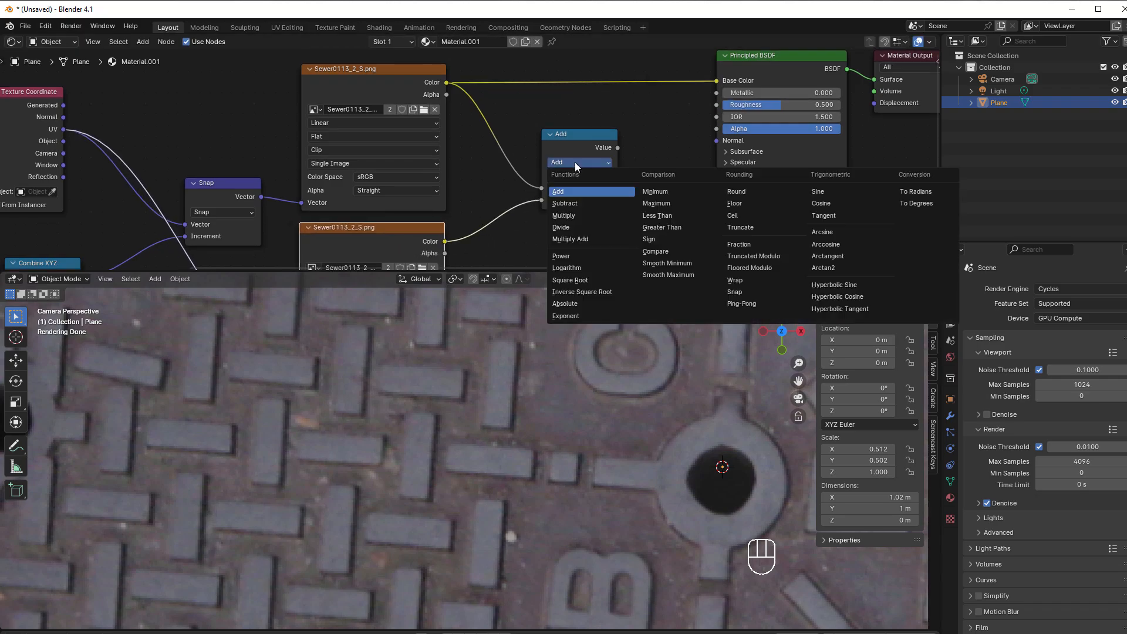
left_click(577, 202)
left_click_drag(619, 148, 718, 80)
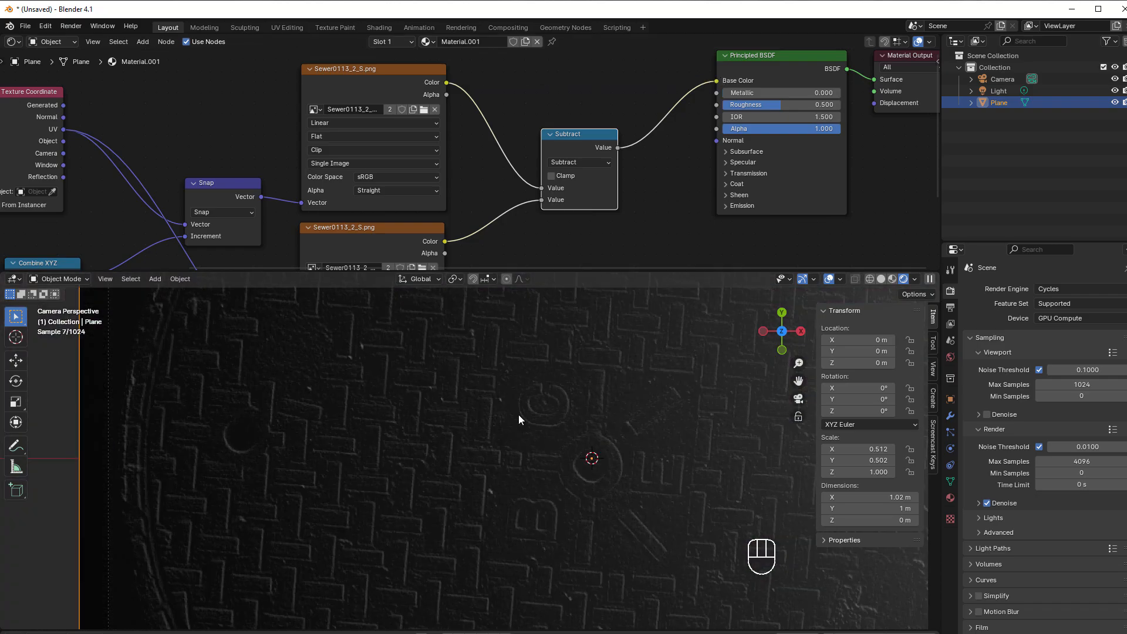
scroll(364, 524, "up", 3)
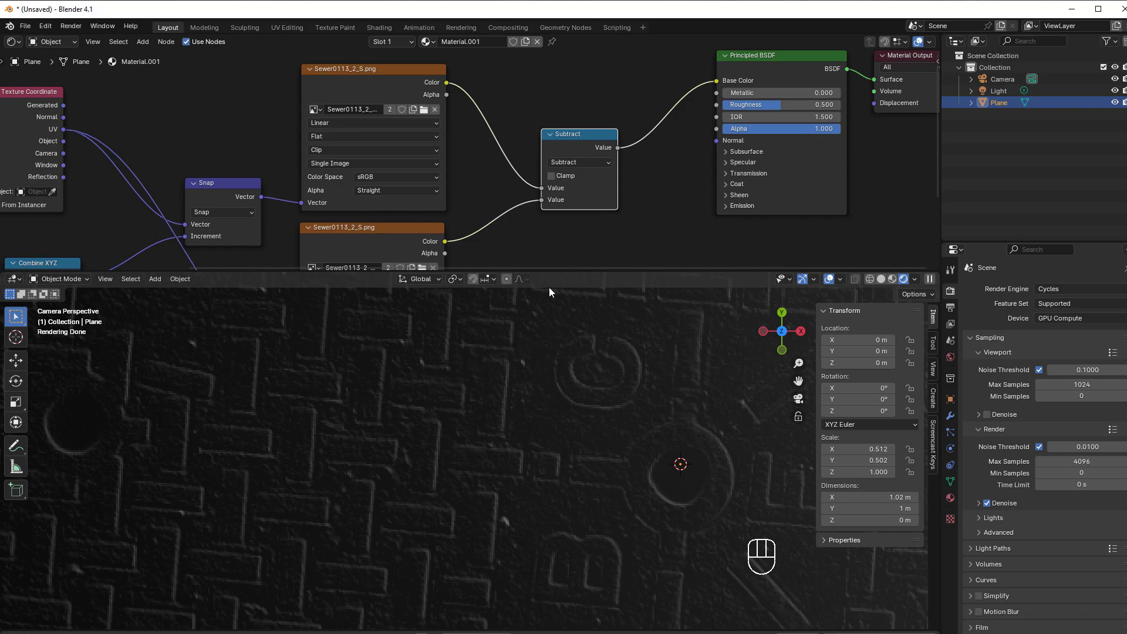
Step: Tidy the node layout by moving the Subtract node closer to the upper image texture node
scroll(626, 227, "down", 2)
middle_click_drag(621, 228, 468, 274)
left_click_drag(605, 86, 748, 214)
left_click_drag(431, 193, 405, 153)
middle_click_drag(466, 195, 509, 213)
Step: Insert a second Math node on the link between Subtract and Base Color and set its operation to Greater Than
scroll(509, 213, "up", 1)
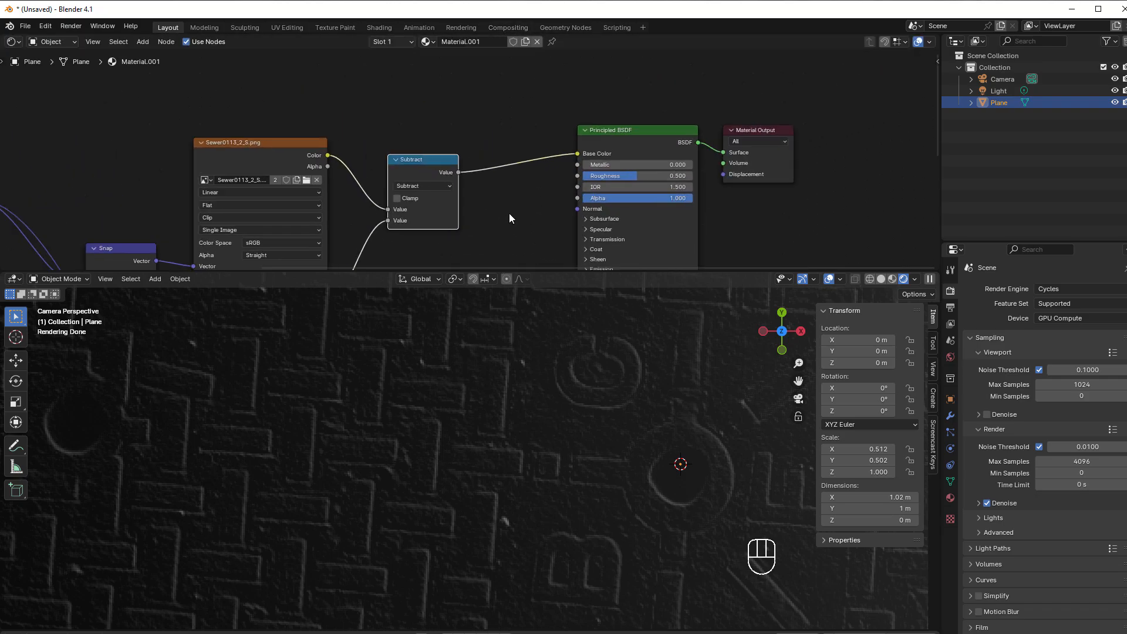
key("shift+a")
mouse_move(509, 213)
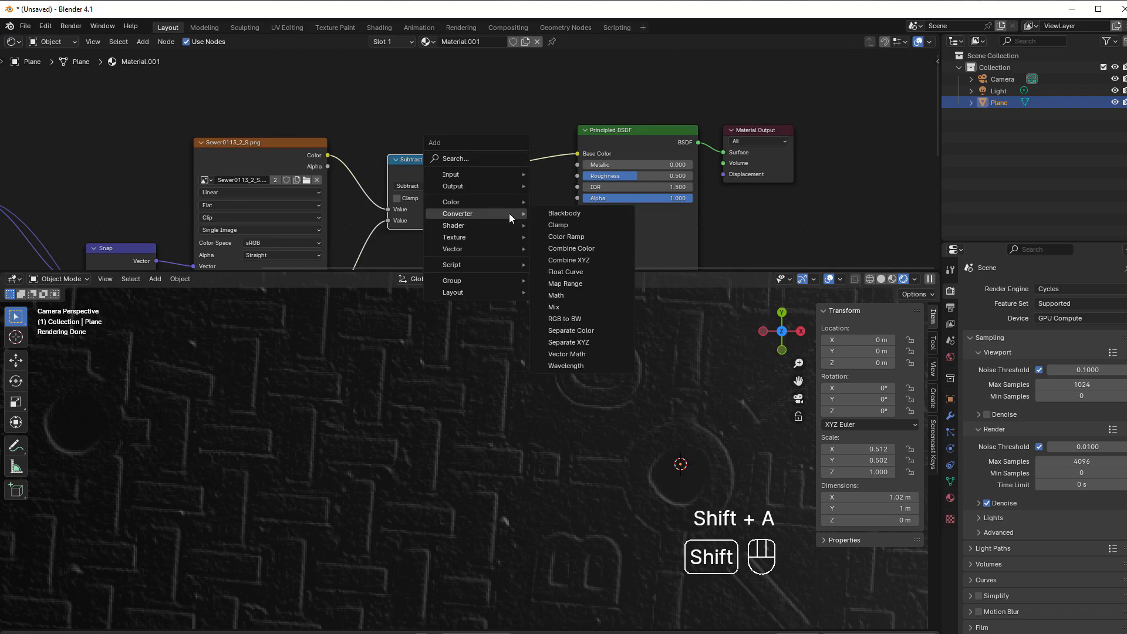
left_click(600, 294)
left_click(505, 129)
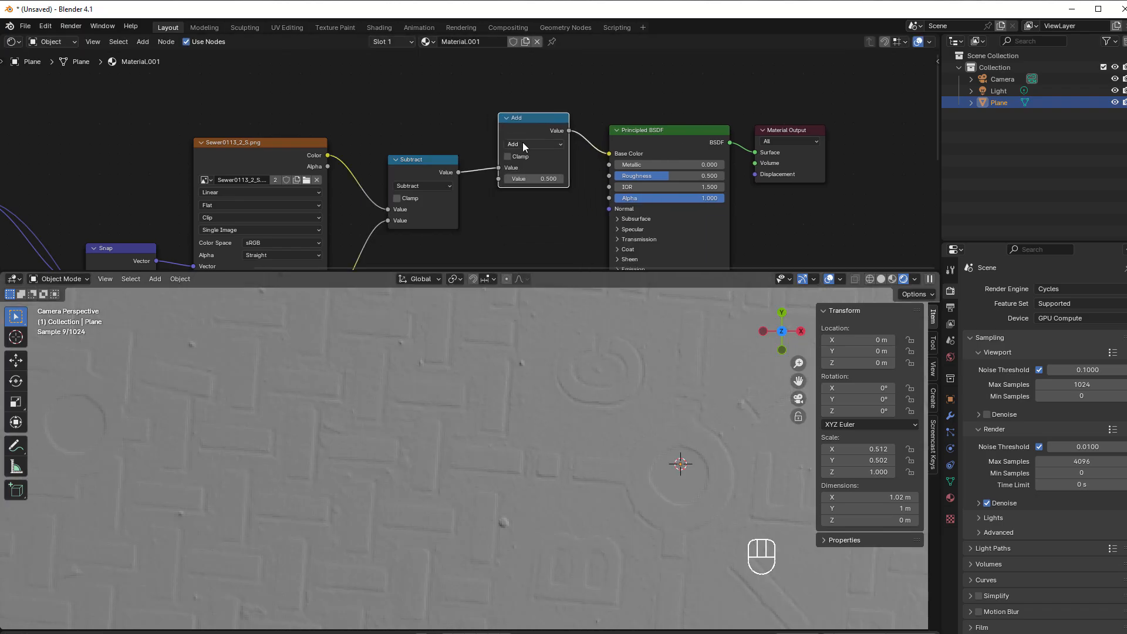
left_click(525, 144)
left_click(603, 203)
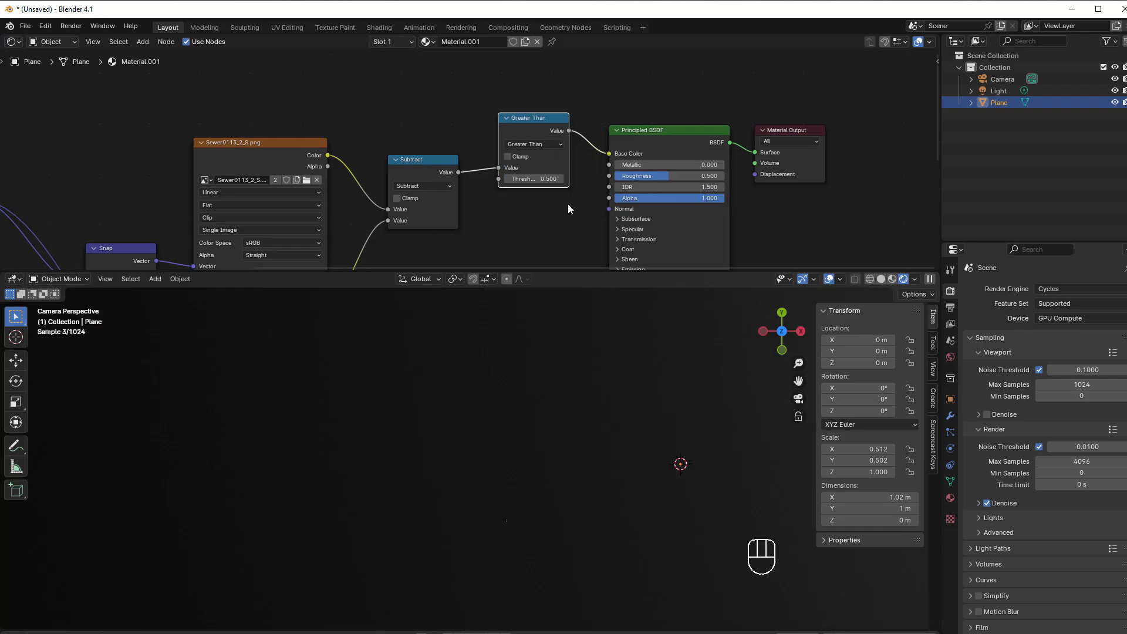
Step: Lower the Greater Than node's threshold to 0.1
left_click(507, 178)
left_click(507, 178)
left_click(507, 178)
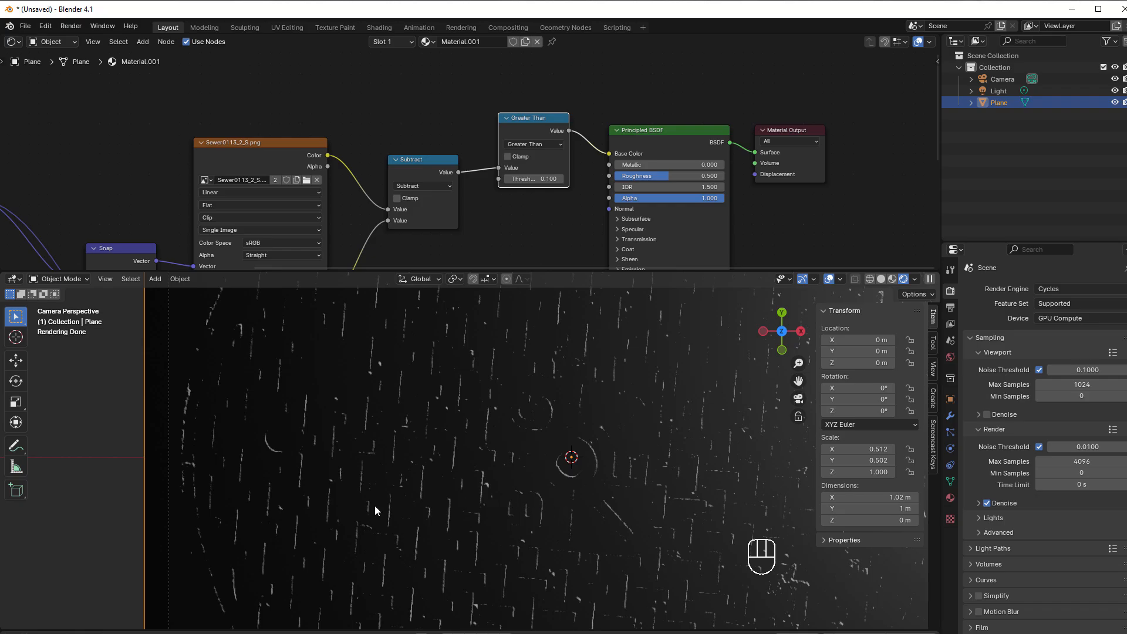
Step: Preview the upper image texture's Color directly in Base Color for comparison, and reconnect the Greater Than output to it
scroll(490, 471, "up", 3)
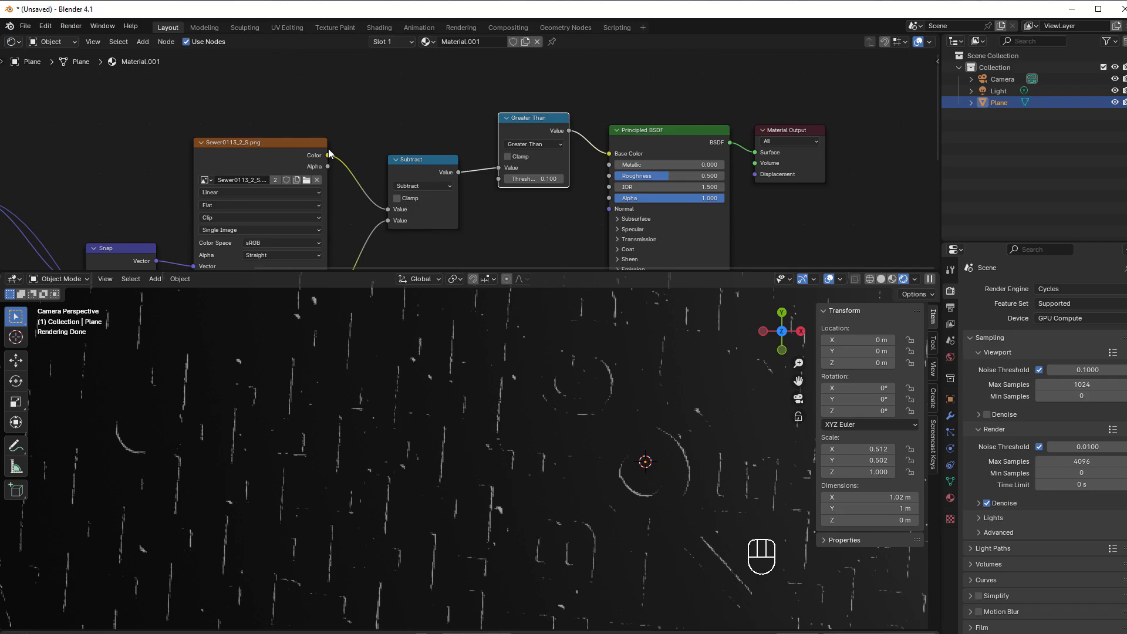
left_click_drag(329, 154, 609, 154)
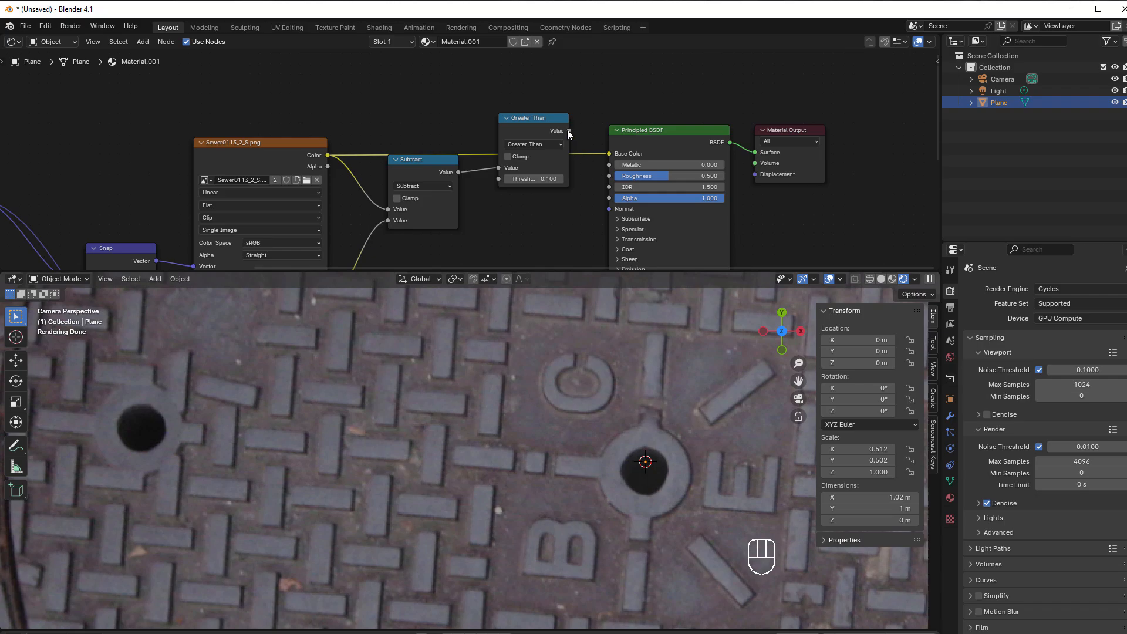
left_click_drag(568, 130, 609, 153)
Step: Duplicate the Greater Than node below itself, feed it the Subtract node's Value, and set the copy's operation to Less Than
mouse_move(568, 209)
middle_mouse_down()
mouse_move(549, 181)
mouse_move(552, 214)
middle_mouse_up()
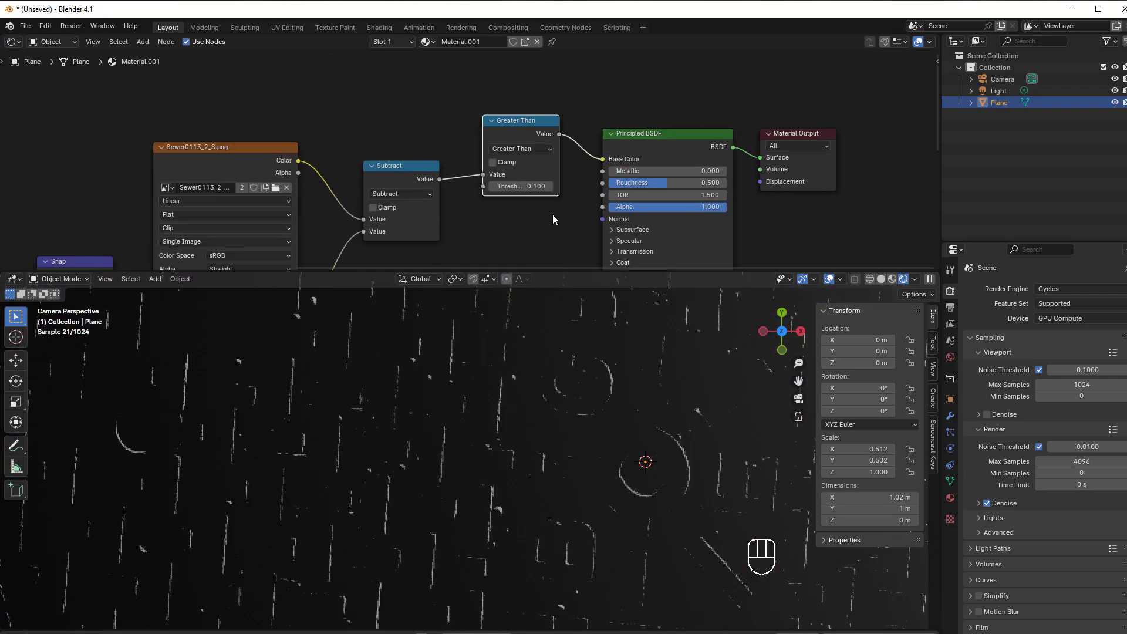
middle_click_drag(521, 135, 509, 105)
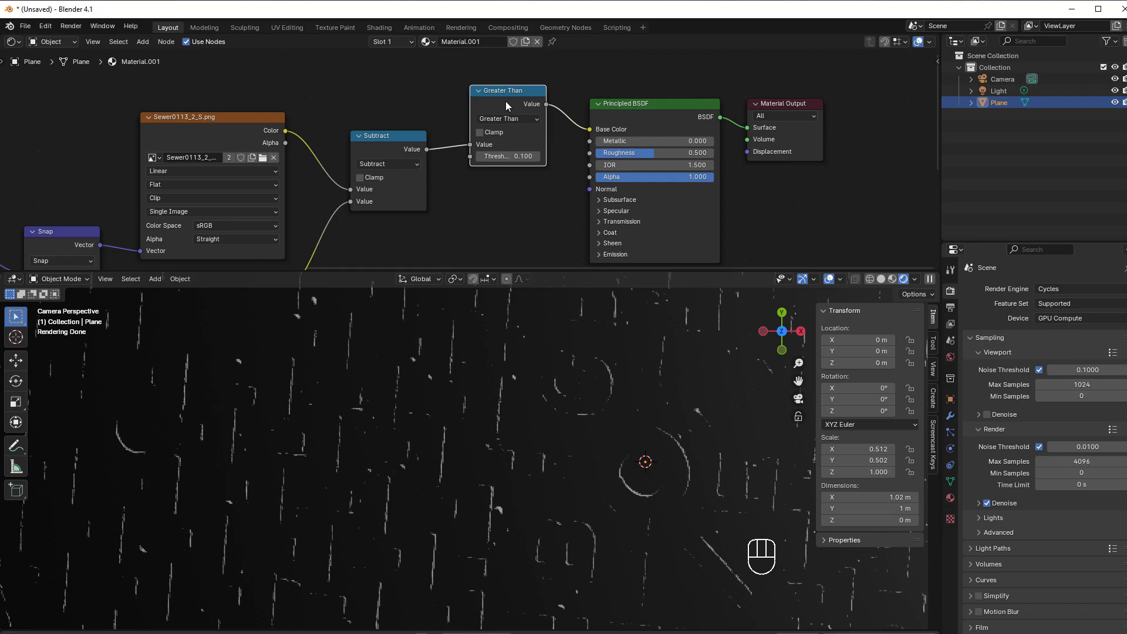
key("shift+d")
left_click_drag(427, 149, 474, 243)
left_click(511, 217)
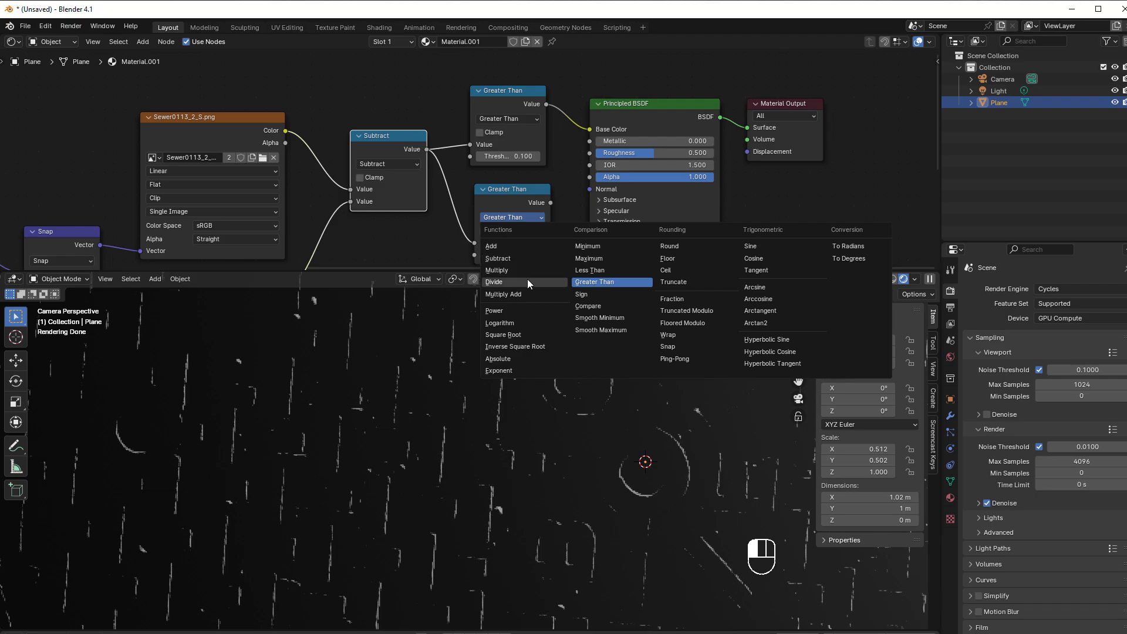
left_click(589, 270)
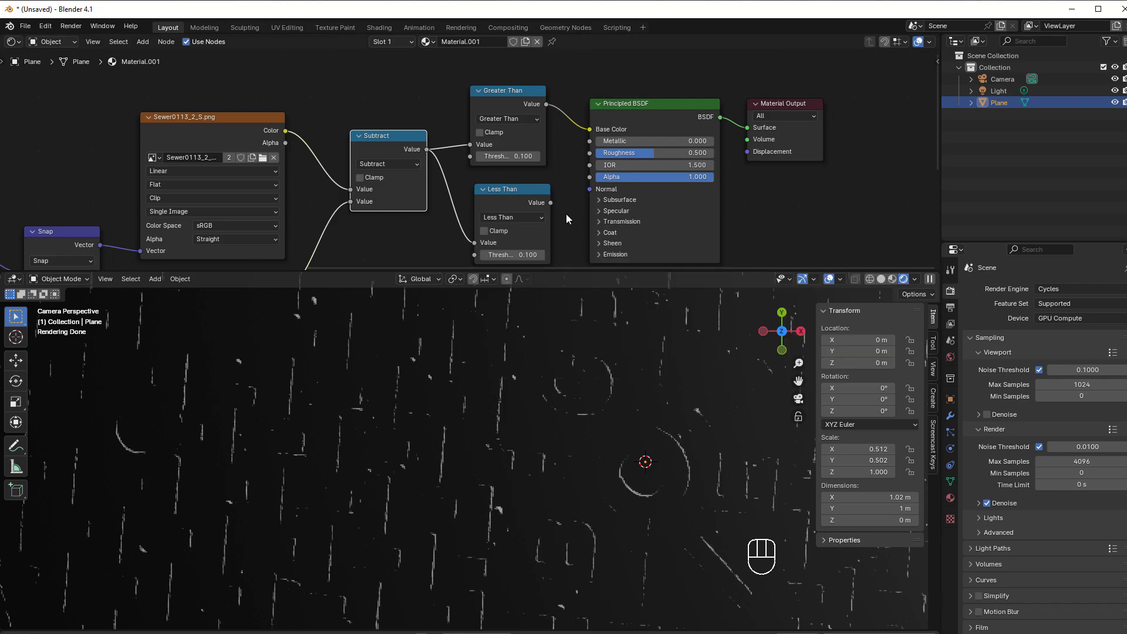
Step: Set the Less Than node's threshold to -0.1 and connect its Value output to Base Color
left_click(484, 255)
left_click(483, 254)
left_click_drag(551, 203, 589, 129)
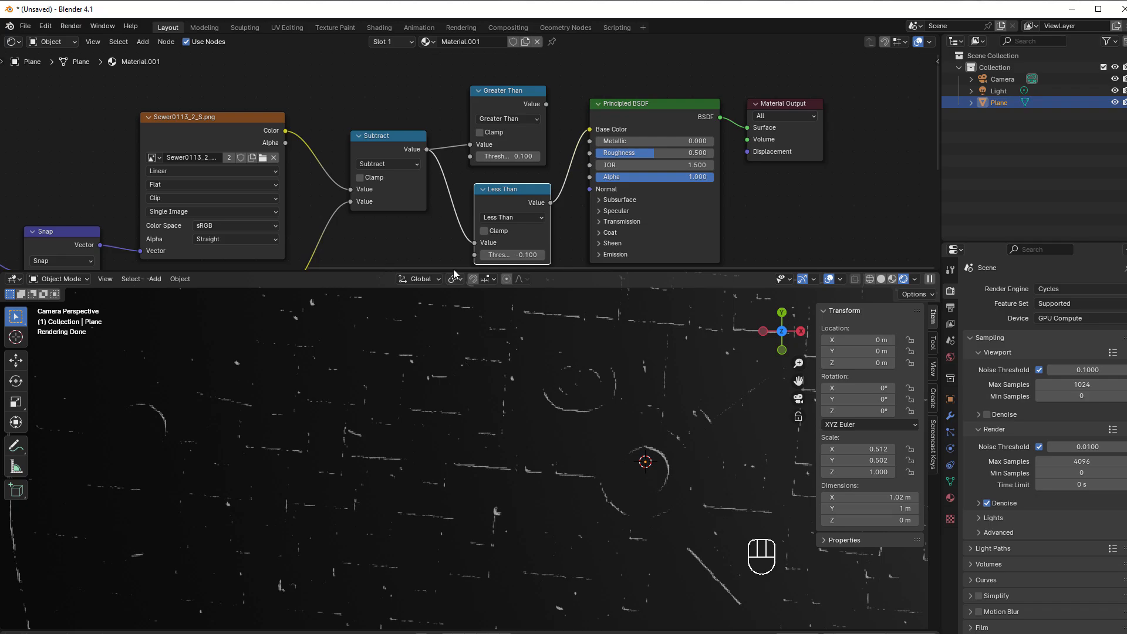
Step: Preview the Greater Than node's Value in Base Color for comparison, and reconnect the Less Than output to it
scroll(455, 176, "down", 2)
middle_click_drag(435, 234, 383, 241)
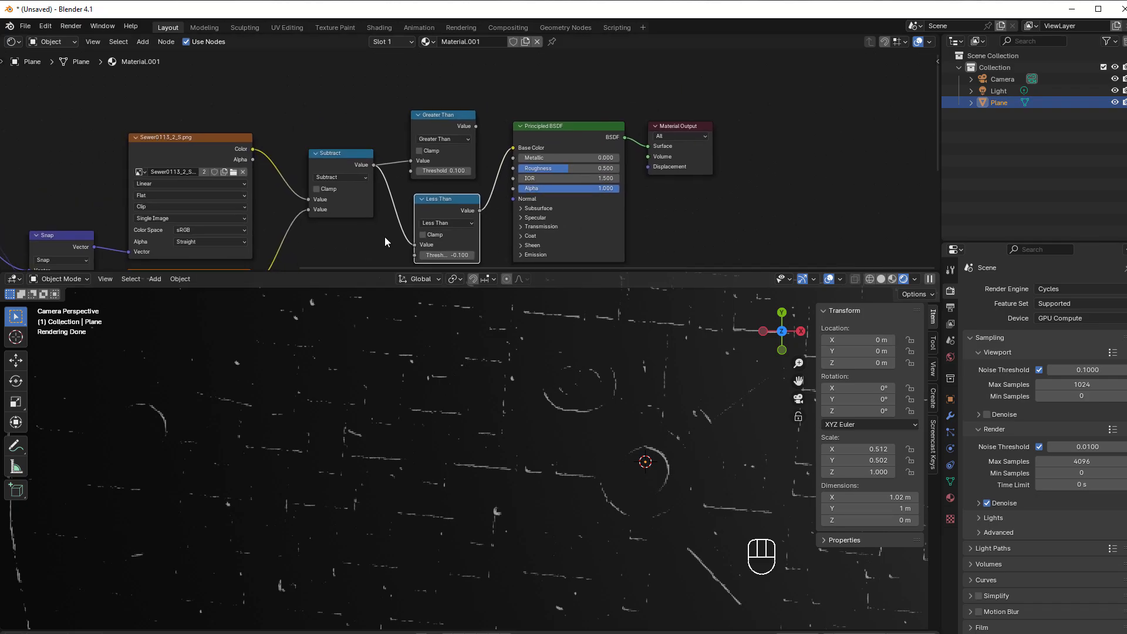
left_click_drag(475, 126, 515, 149)
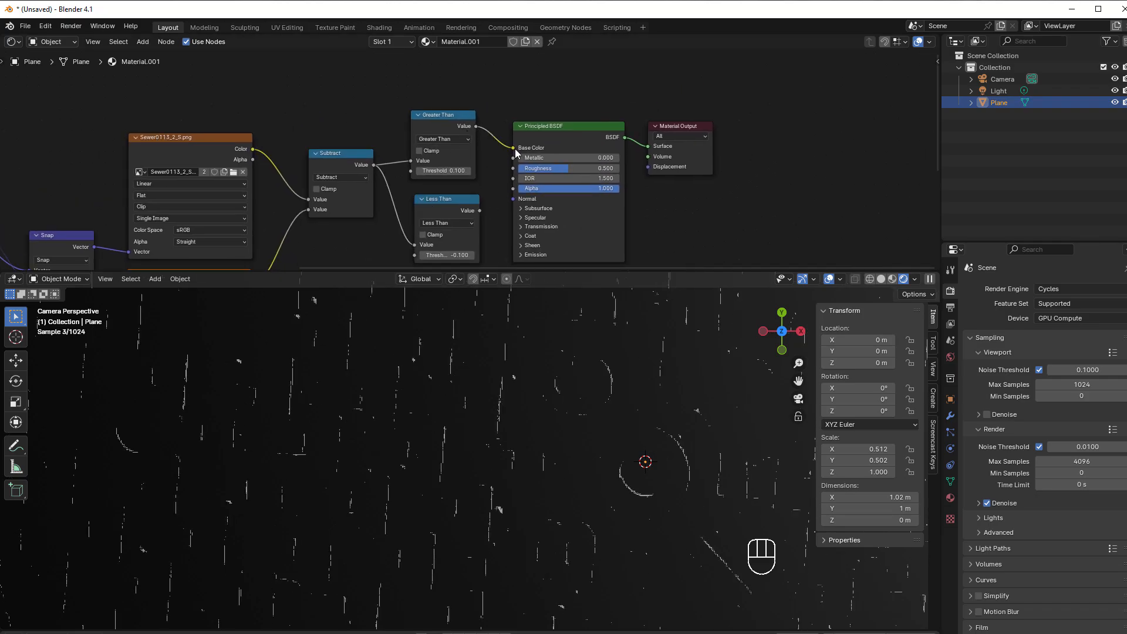
left_click_drag(479, 210, 514, 149)
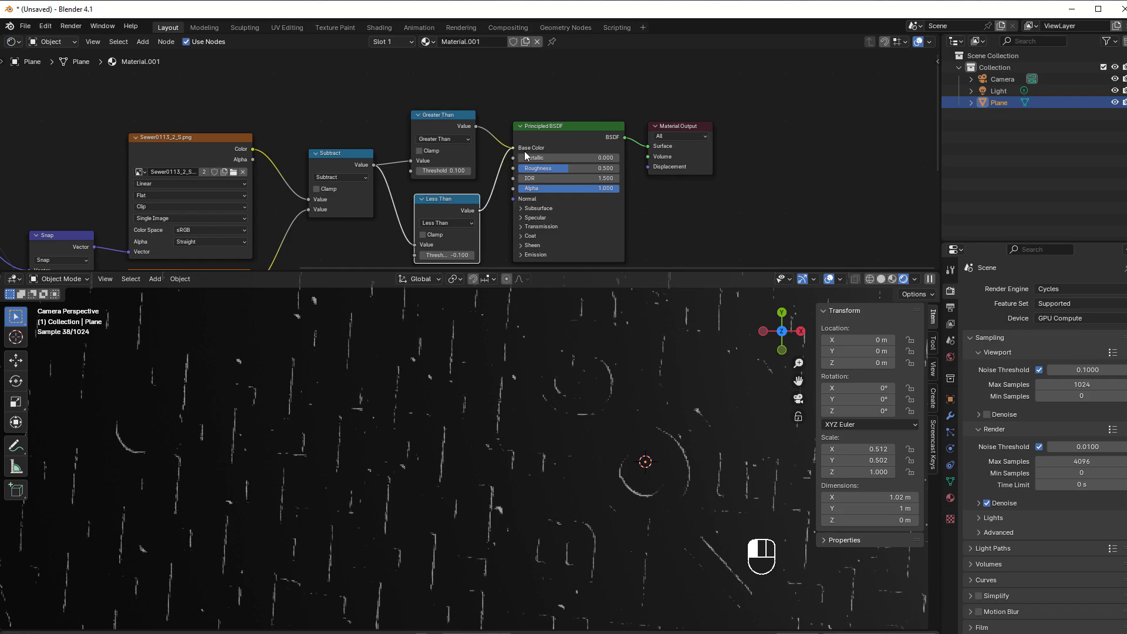
Step: Move the Principled BSDF and Material Output aside and insert a Math Add node before Base Color, summing the Greater Than and Less Than outputs
left_click_drag(588, 103, 682, 167)
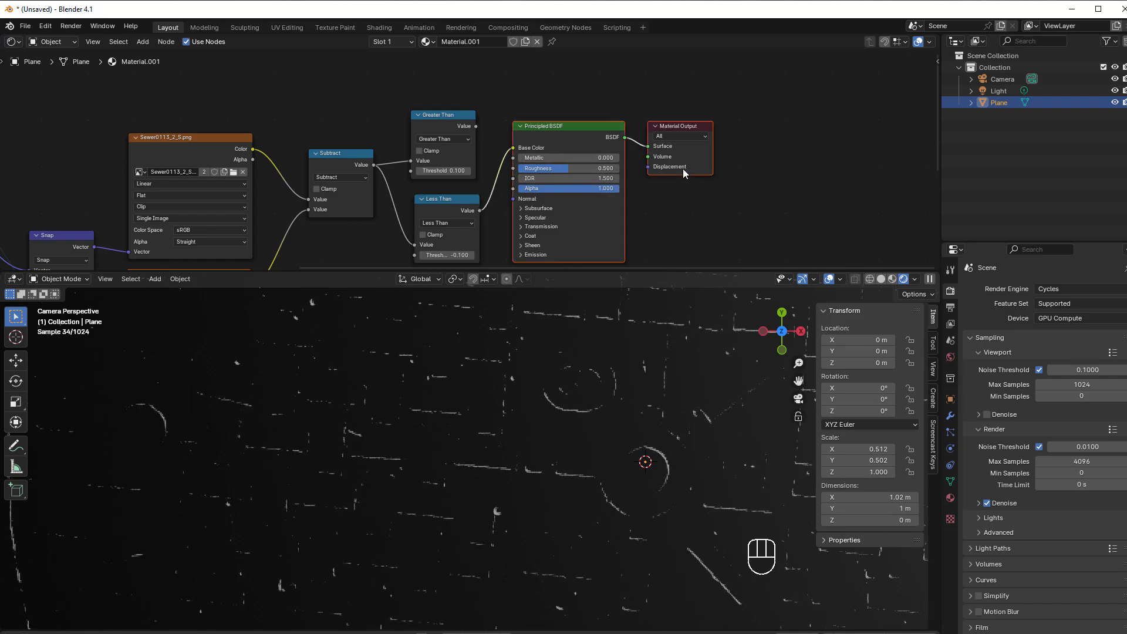
left_click_drag(613, 131, 733, 129)
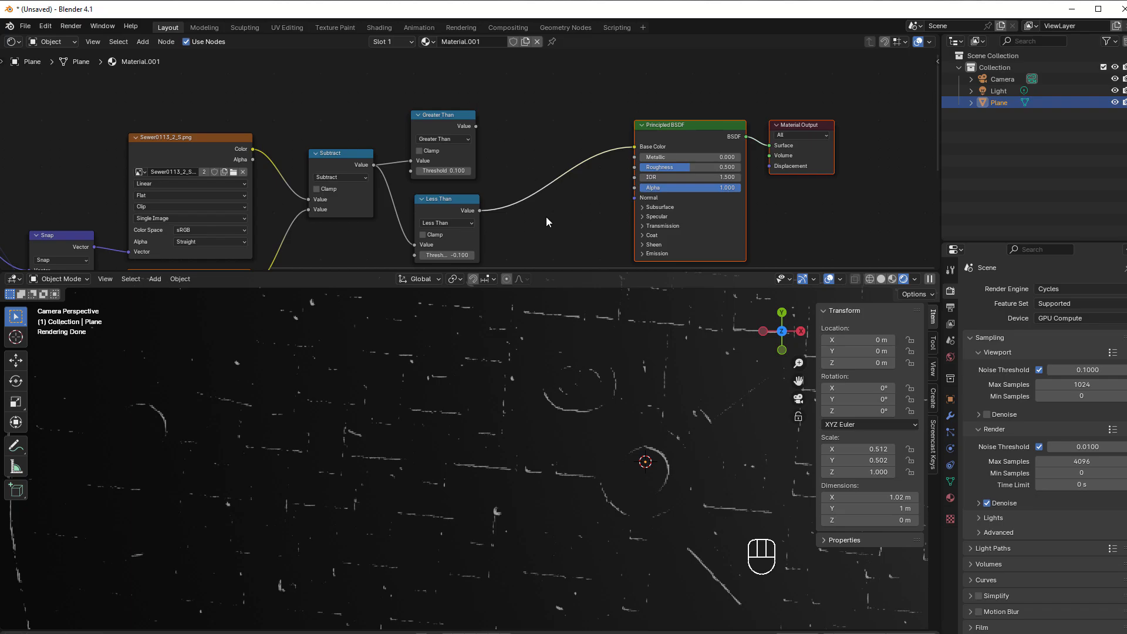
key("shift+a")
mouse_move(546, 217)
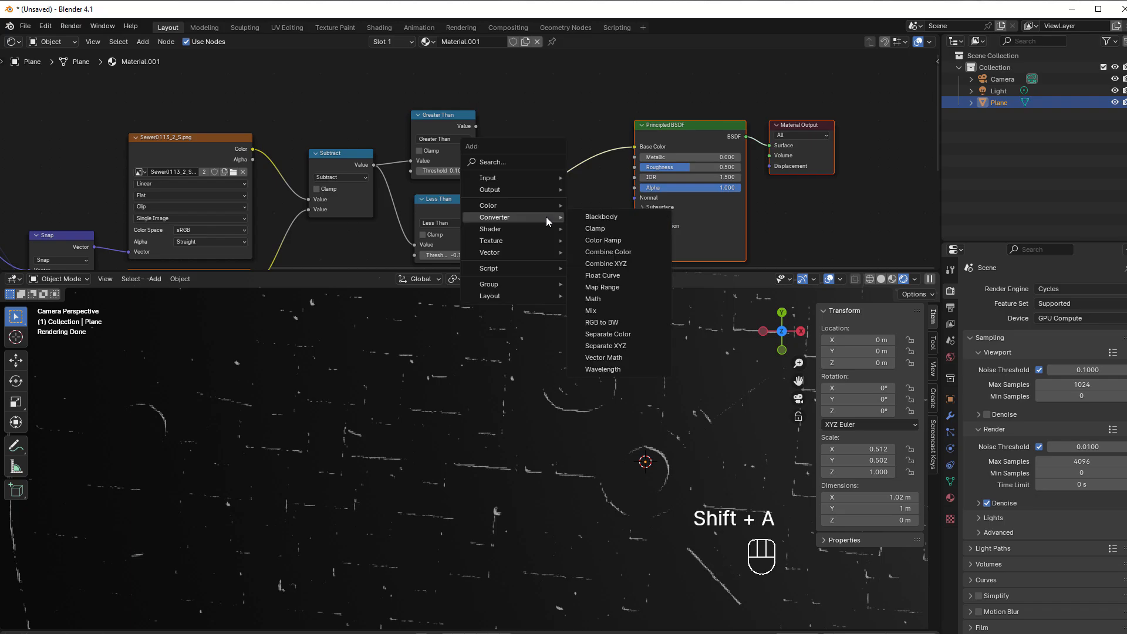
left_click(608, 297)
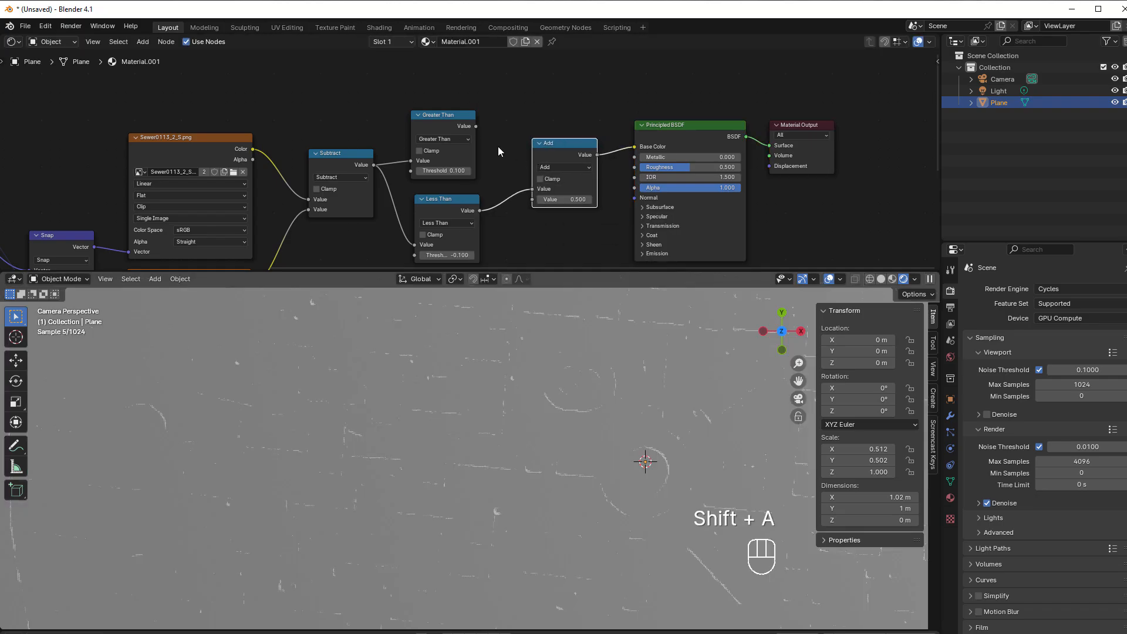
left_click(501, 154)
left_click_drag(479, 210, 531, 199)
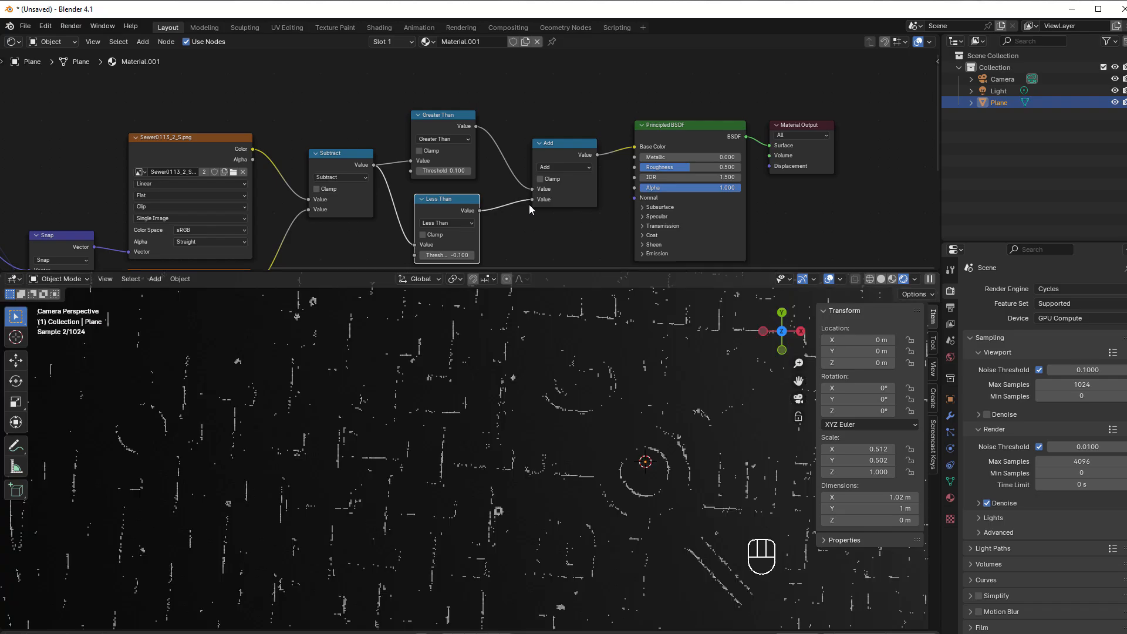
Step: Try the Maximum operation on the Math node that combines both thresholds, and set it back to Add
left_click(566, 167)
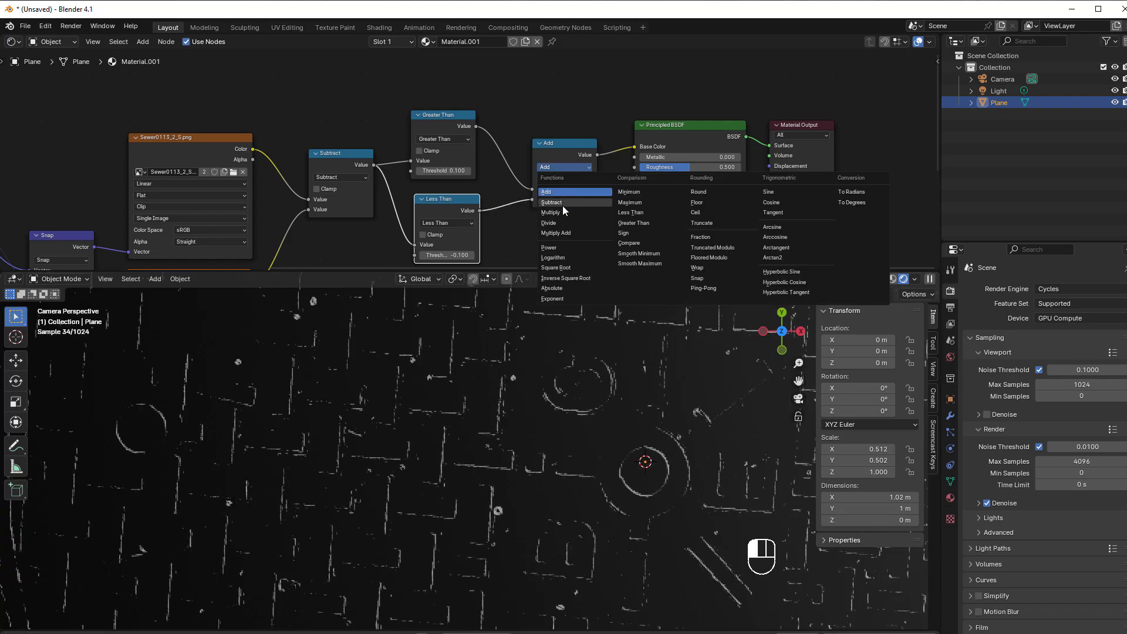
left_click(642, 203)
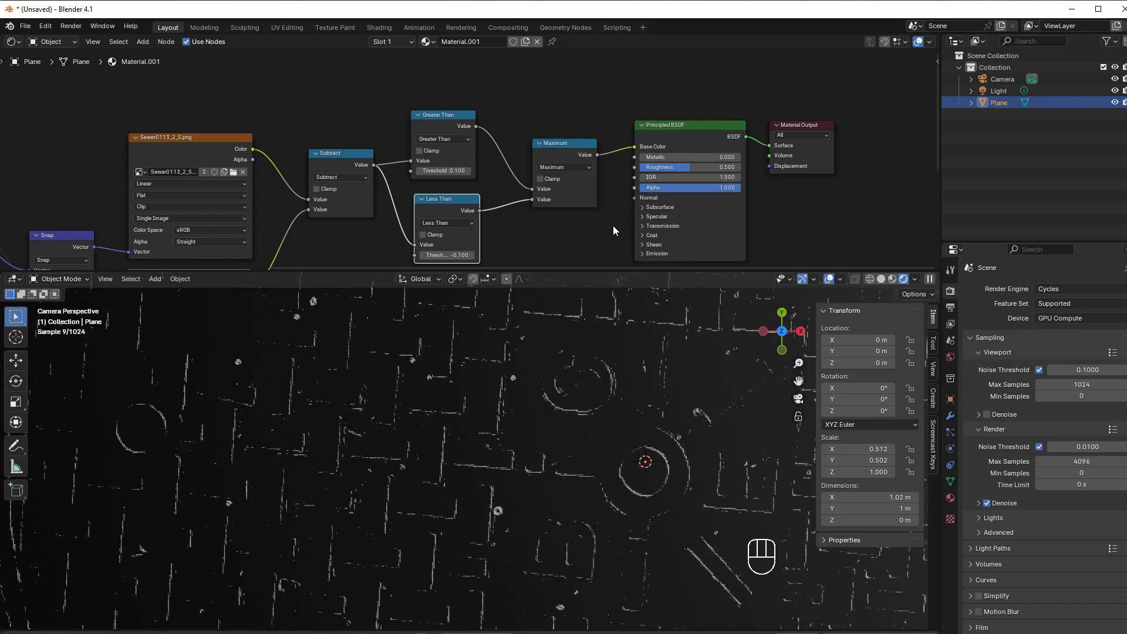
left_click(559, 168)
left_click(561, 194)
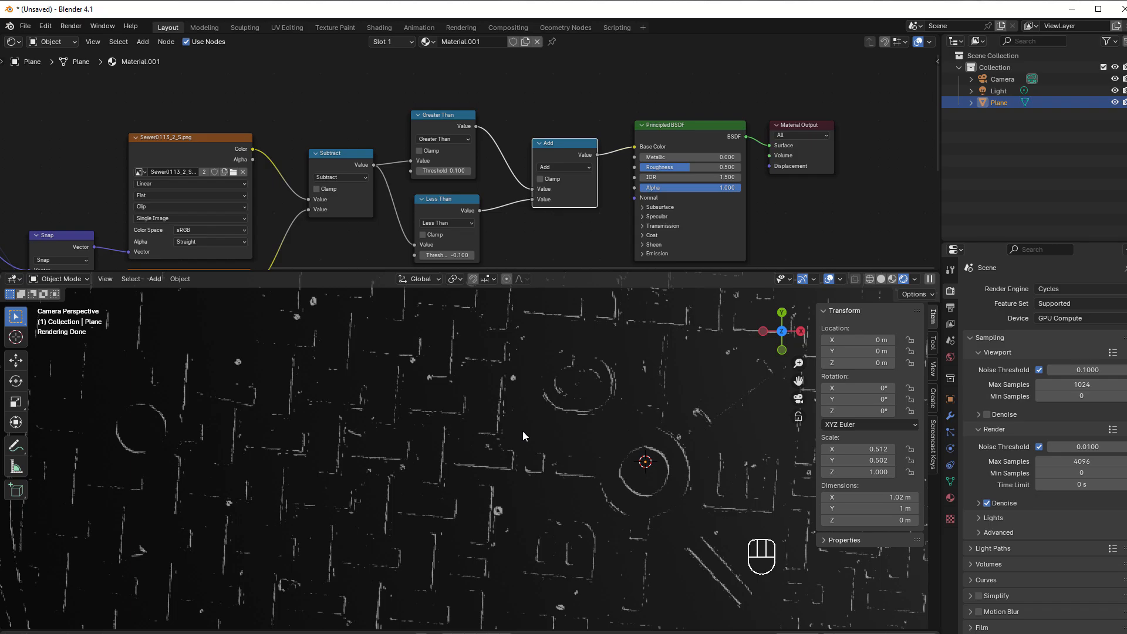
scroll(522, 431, "down", 4)
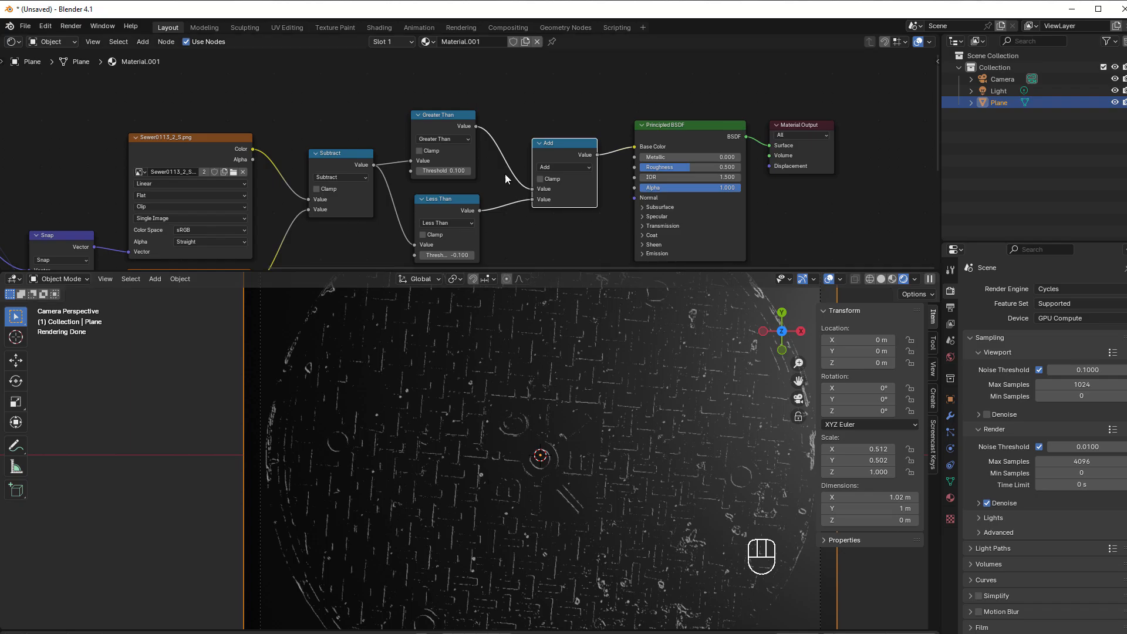
left_click_drag(476, 125, 635, 147)
Step: Try a coarser snap by setting the Value node that feeds Divide to 100, and view the whole plane
middle_click_drag(504, 203, 639, 174)
scroll(401, 533, "up", 2)
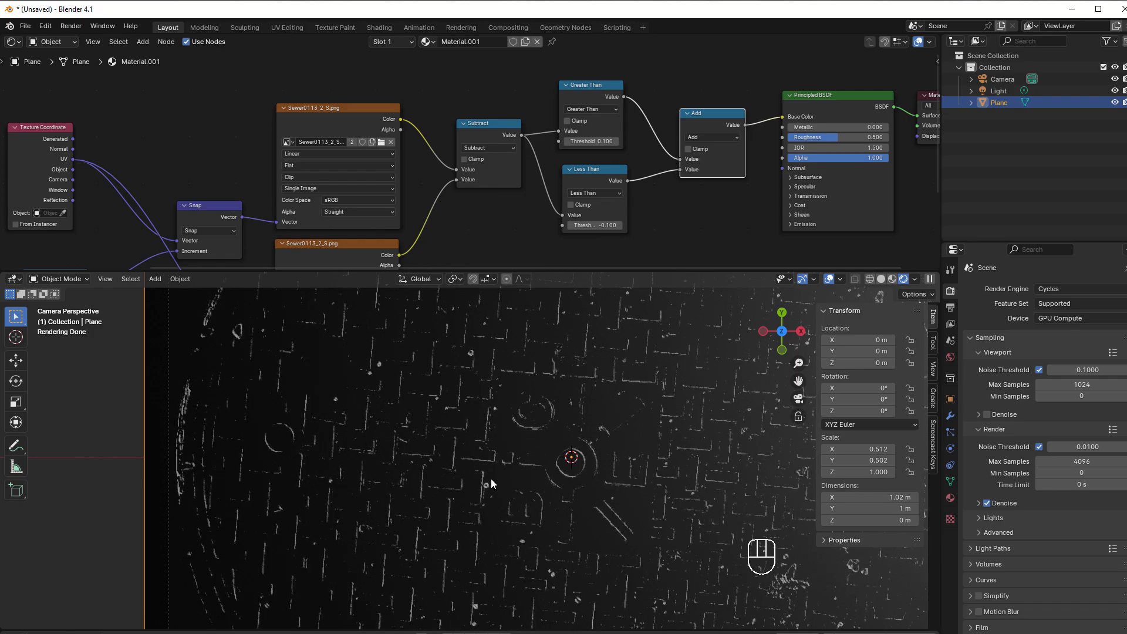
middle_click_drag(468, 245, 748, 134)
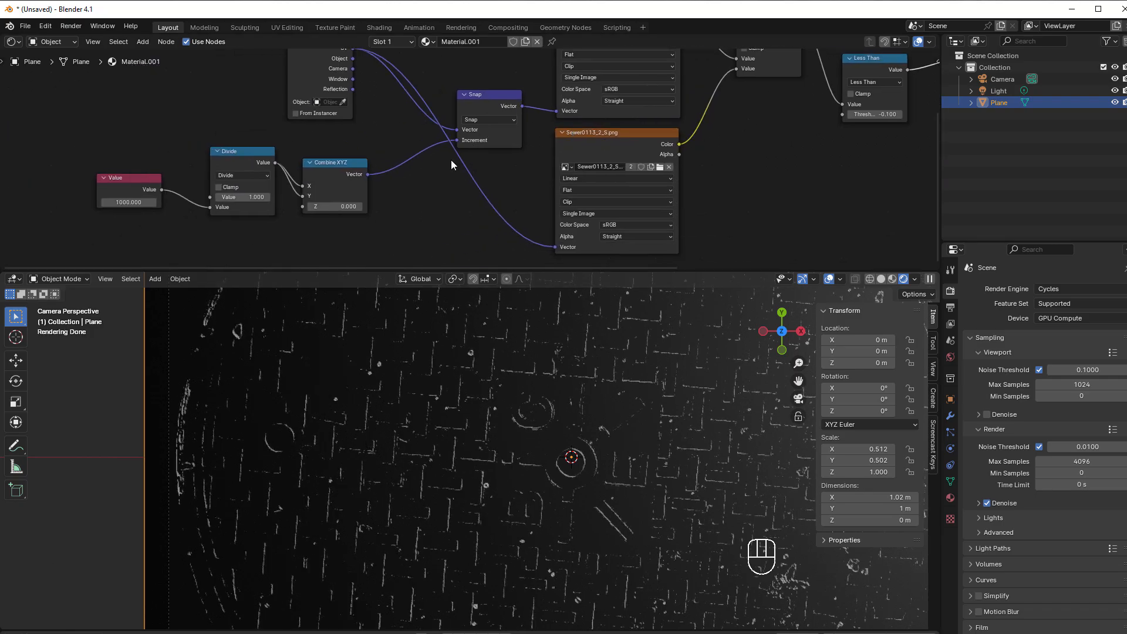
middle_click_drag(147, 244, 472, 249)
scroll(464, 219, "up", 1)
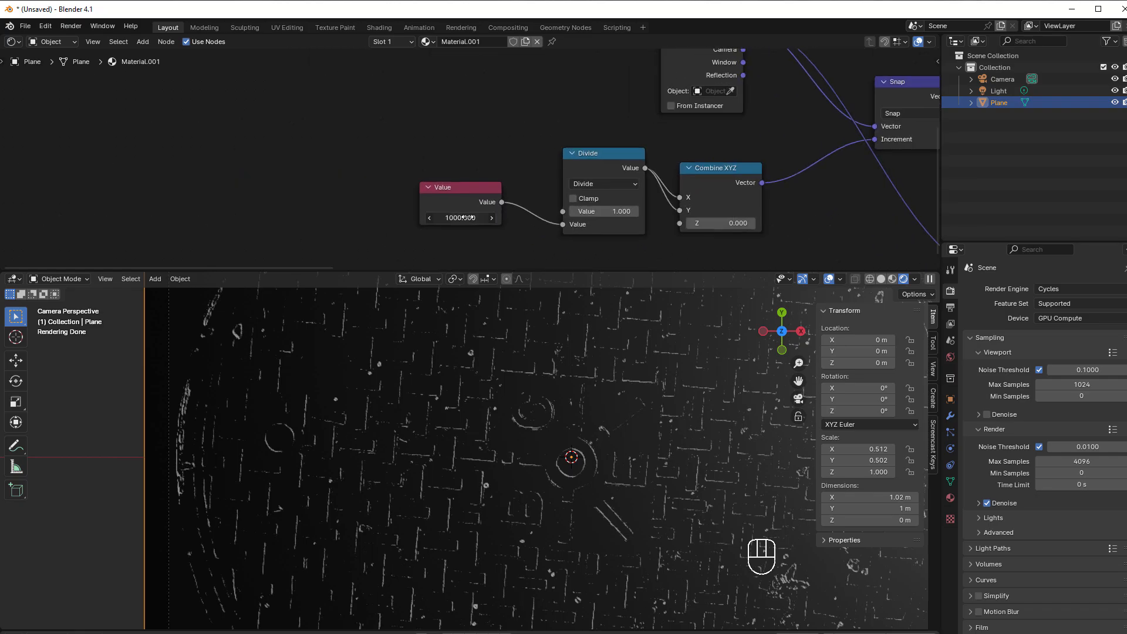
left_click(464, 218)
key("Return")
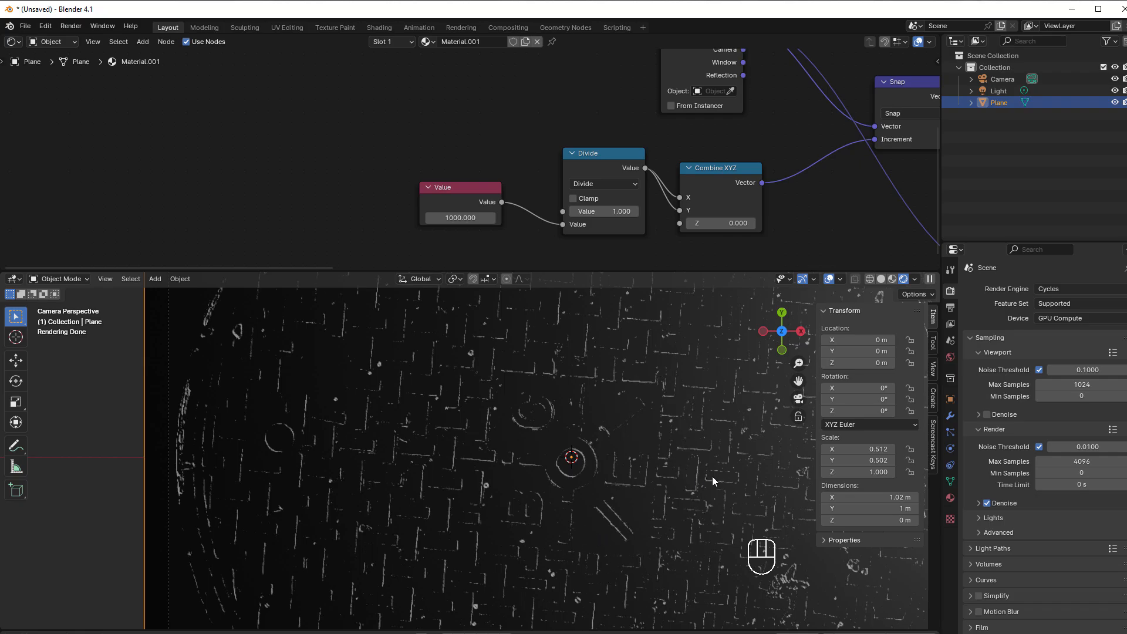
left_click(461, 218)
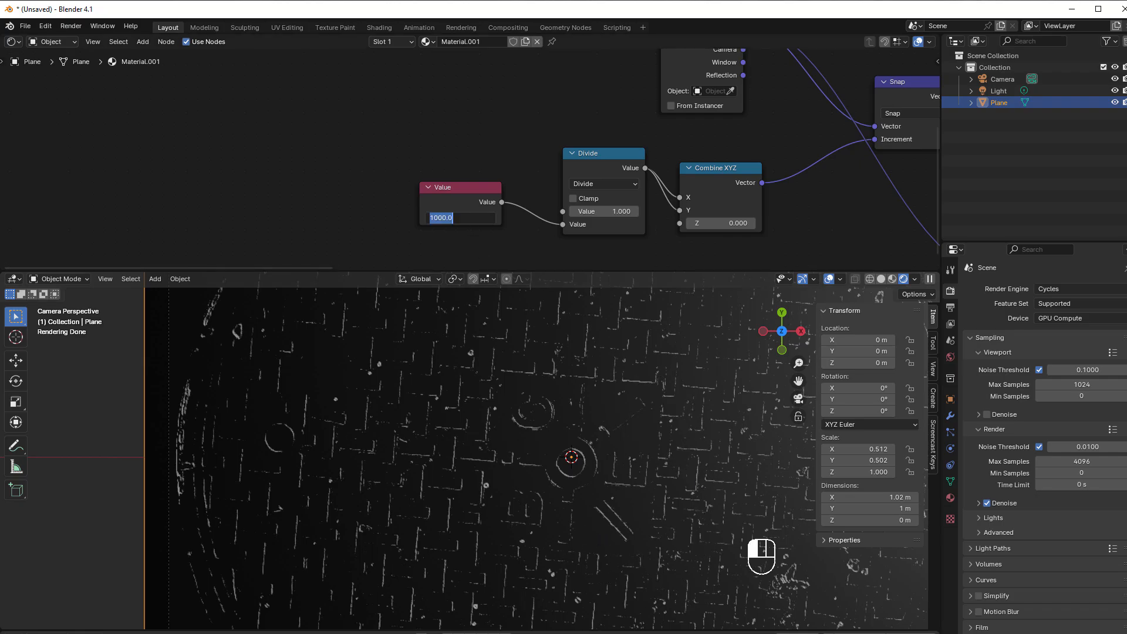
type("100")
key("Return")
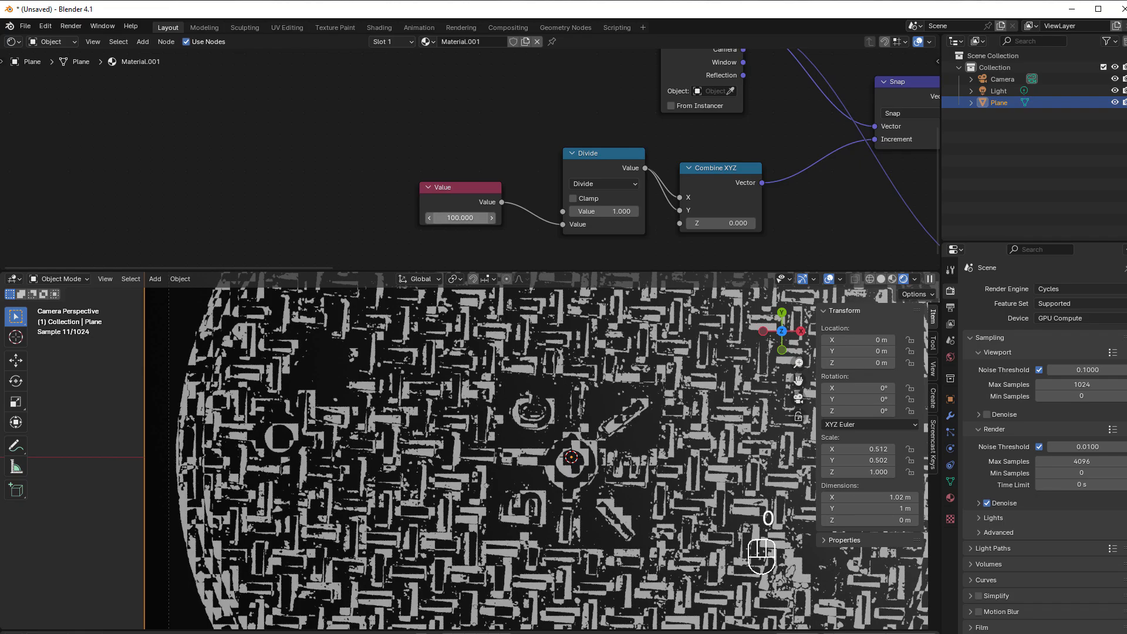
scroll(407, 498, "down", 3)
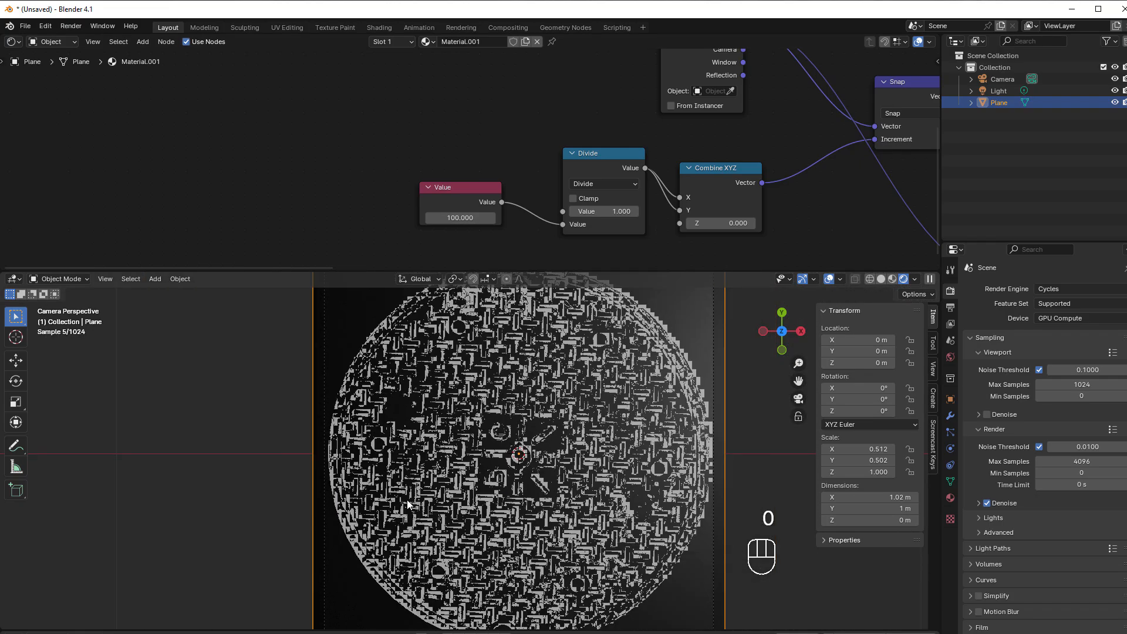
Step: Try 500 in the Value node that feeds Divide and inspect the detected edges up close
left_click(461, 218)
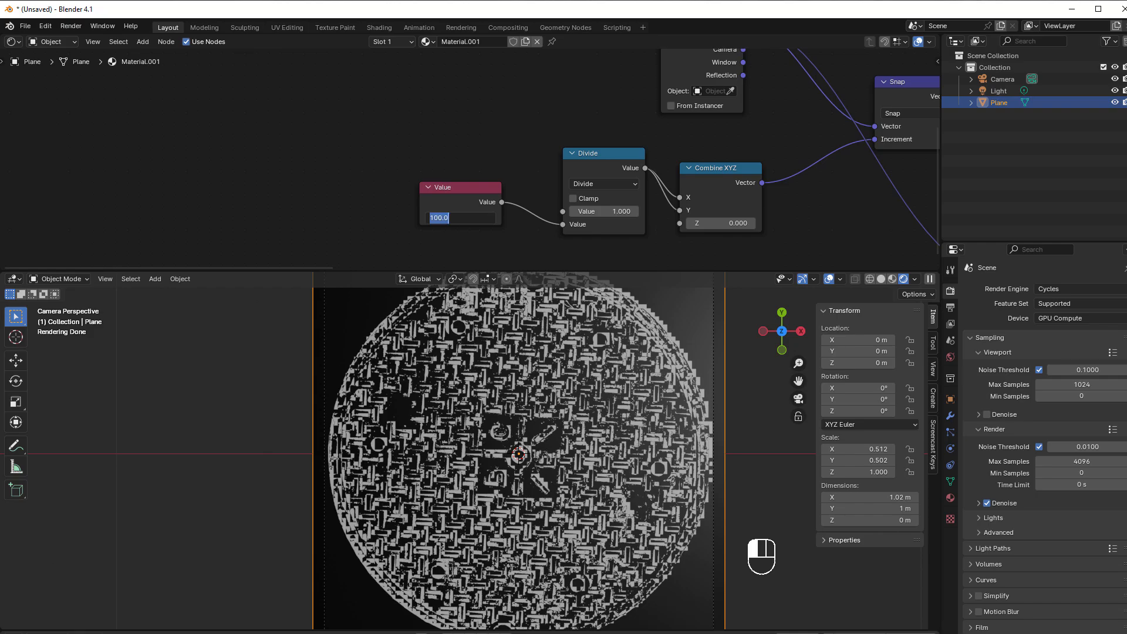
type("500")
key("Return")
scroll(472, 371, "up", 3)
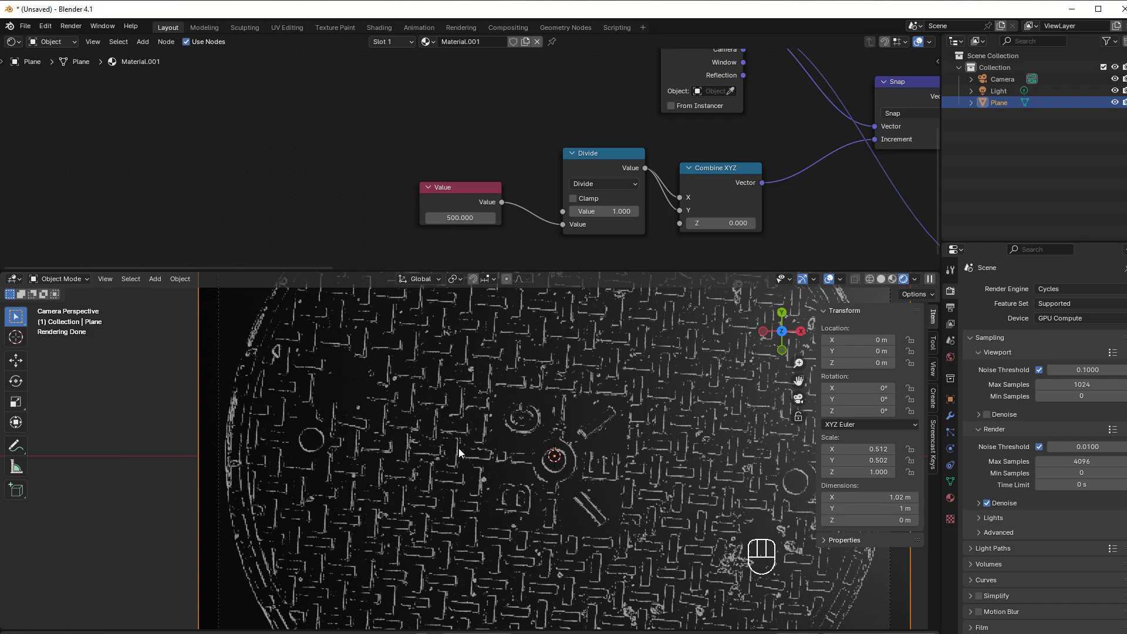
Step: Try a finer snap by setting the Value node that feeds Divide to 1400
left_click(469, 223)
type("1400")
key("Return")
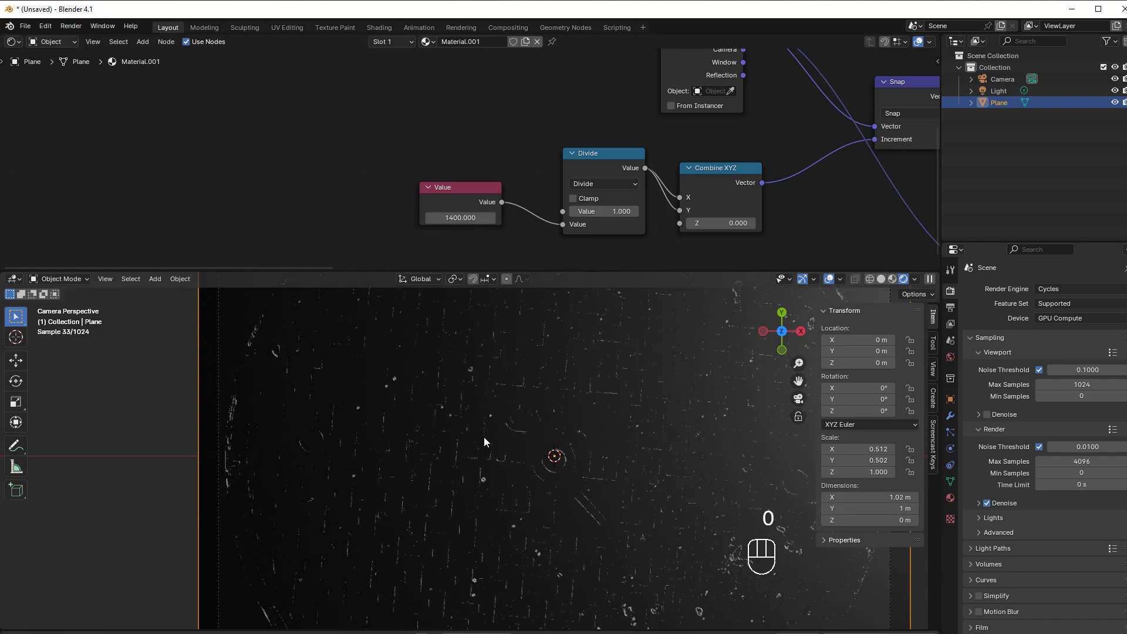
scroll(484, 437, "down", 1)
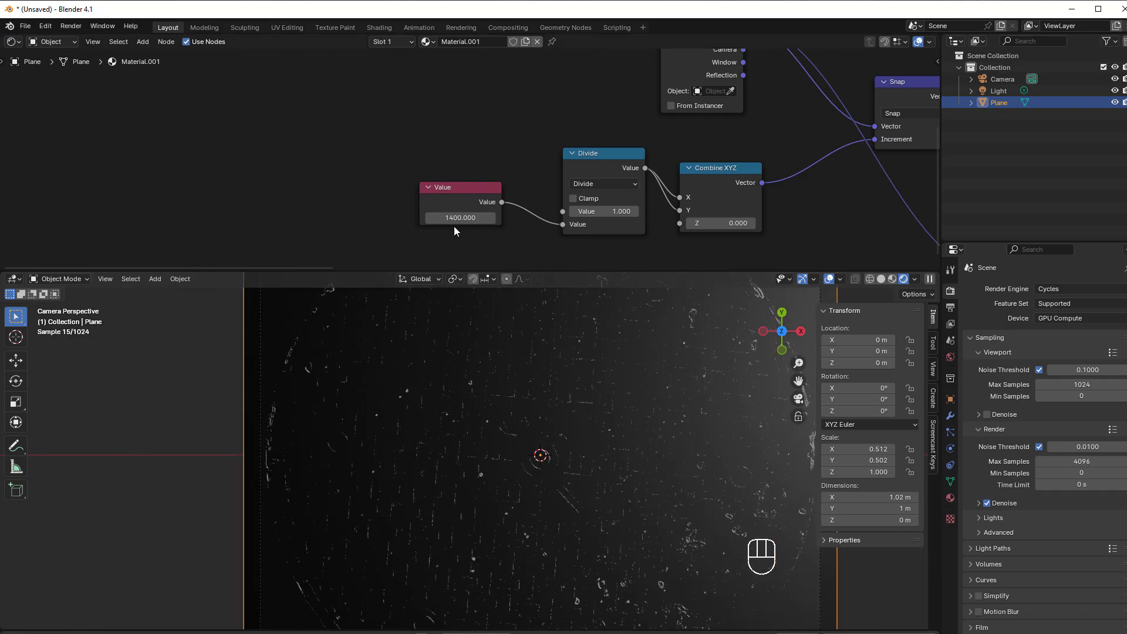
Step: Set the Value node that feeds Divide to 1000
left_click(453, 219)
type("1000")
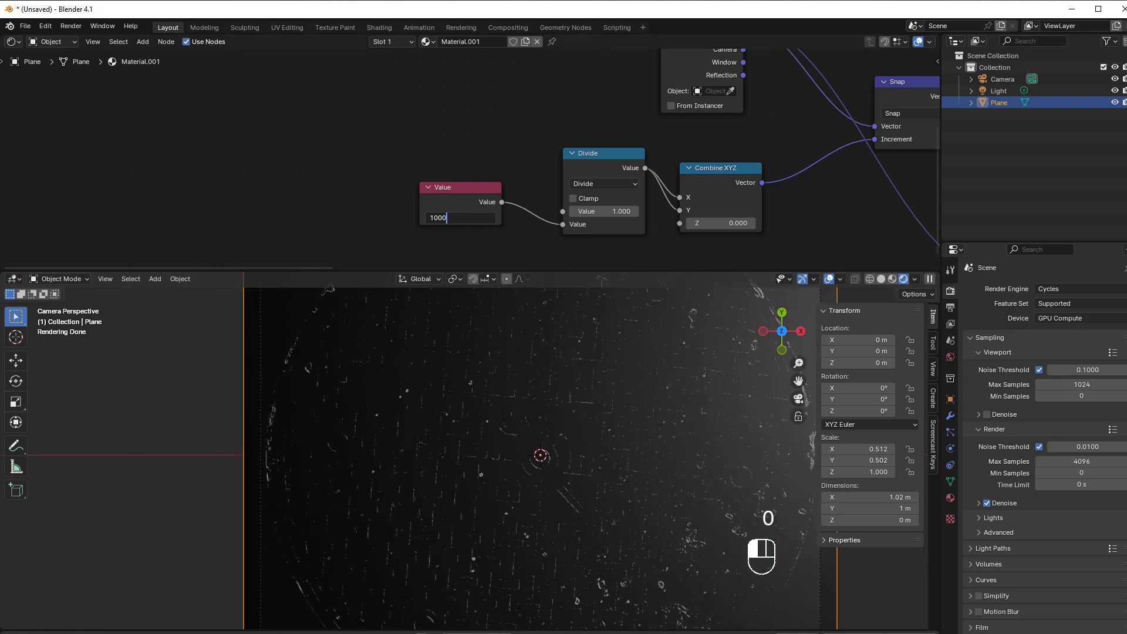
key("Return")
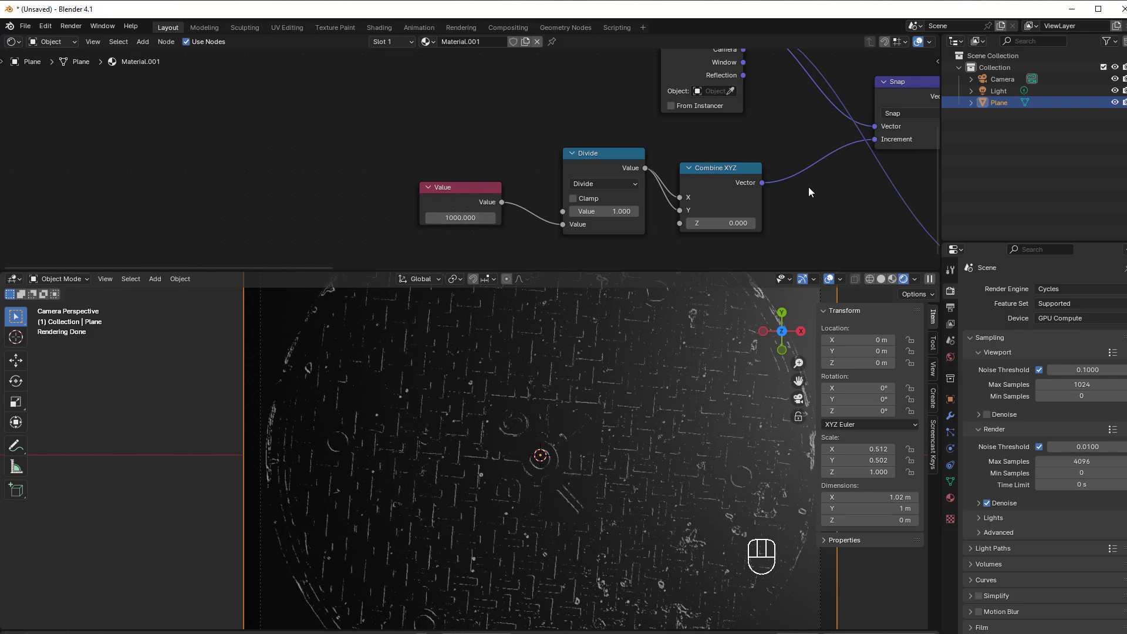
middle_click_drag(810, 186, 450, 236, "shift")
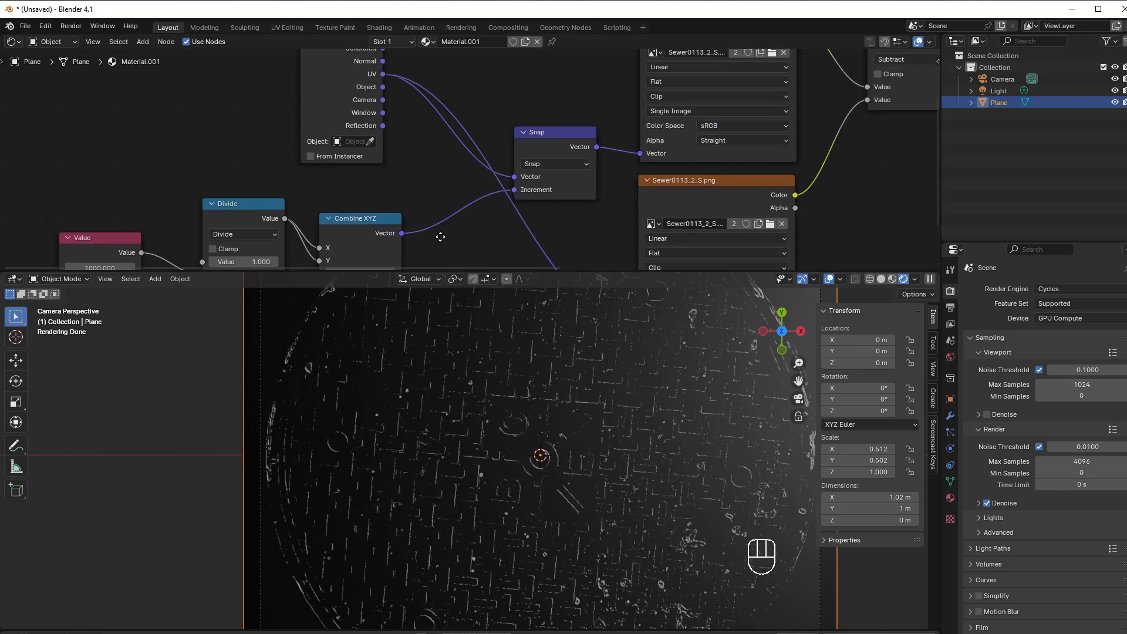